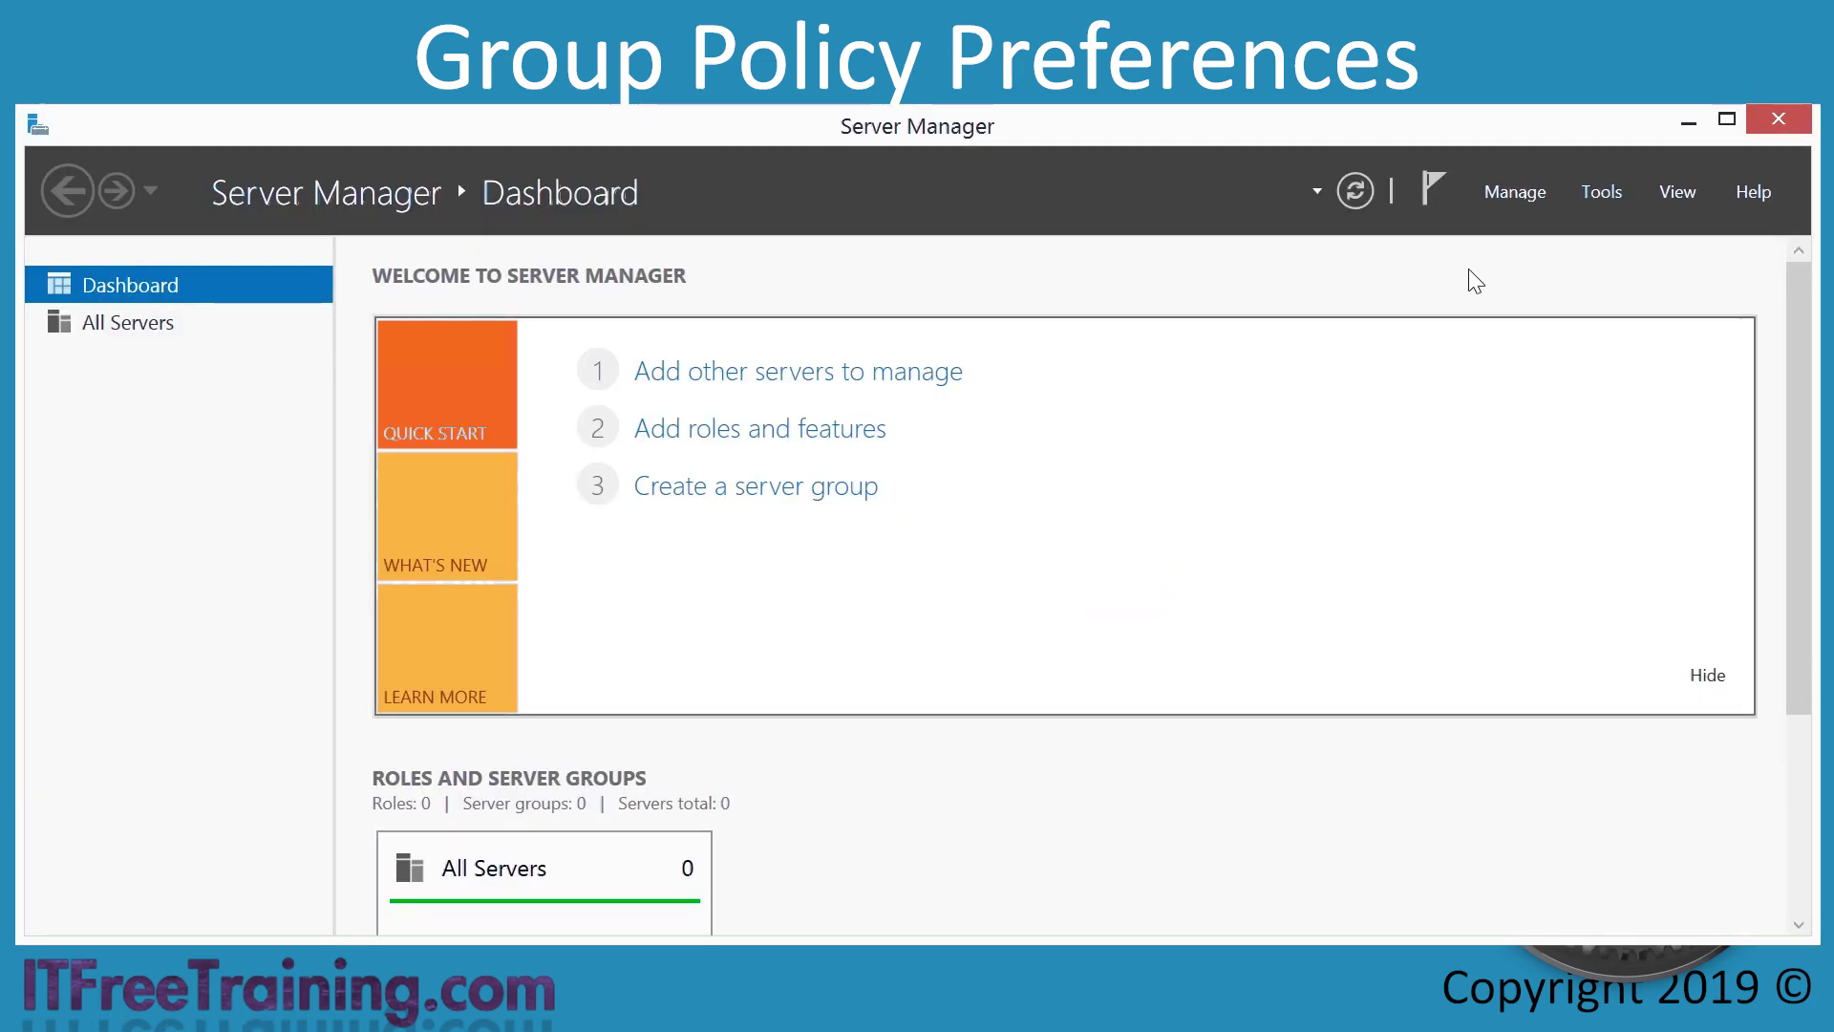
Launch Group Policy Management from Tools and edit the ITFreeTraining.local Default Domain Policy
click(1602, 192)
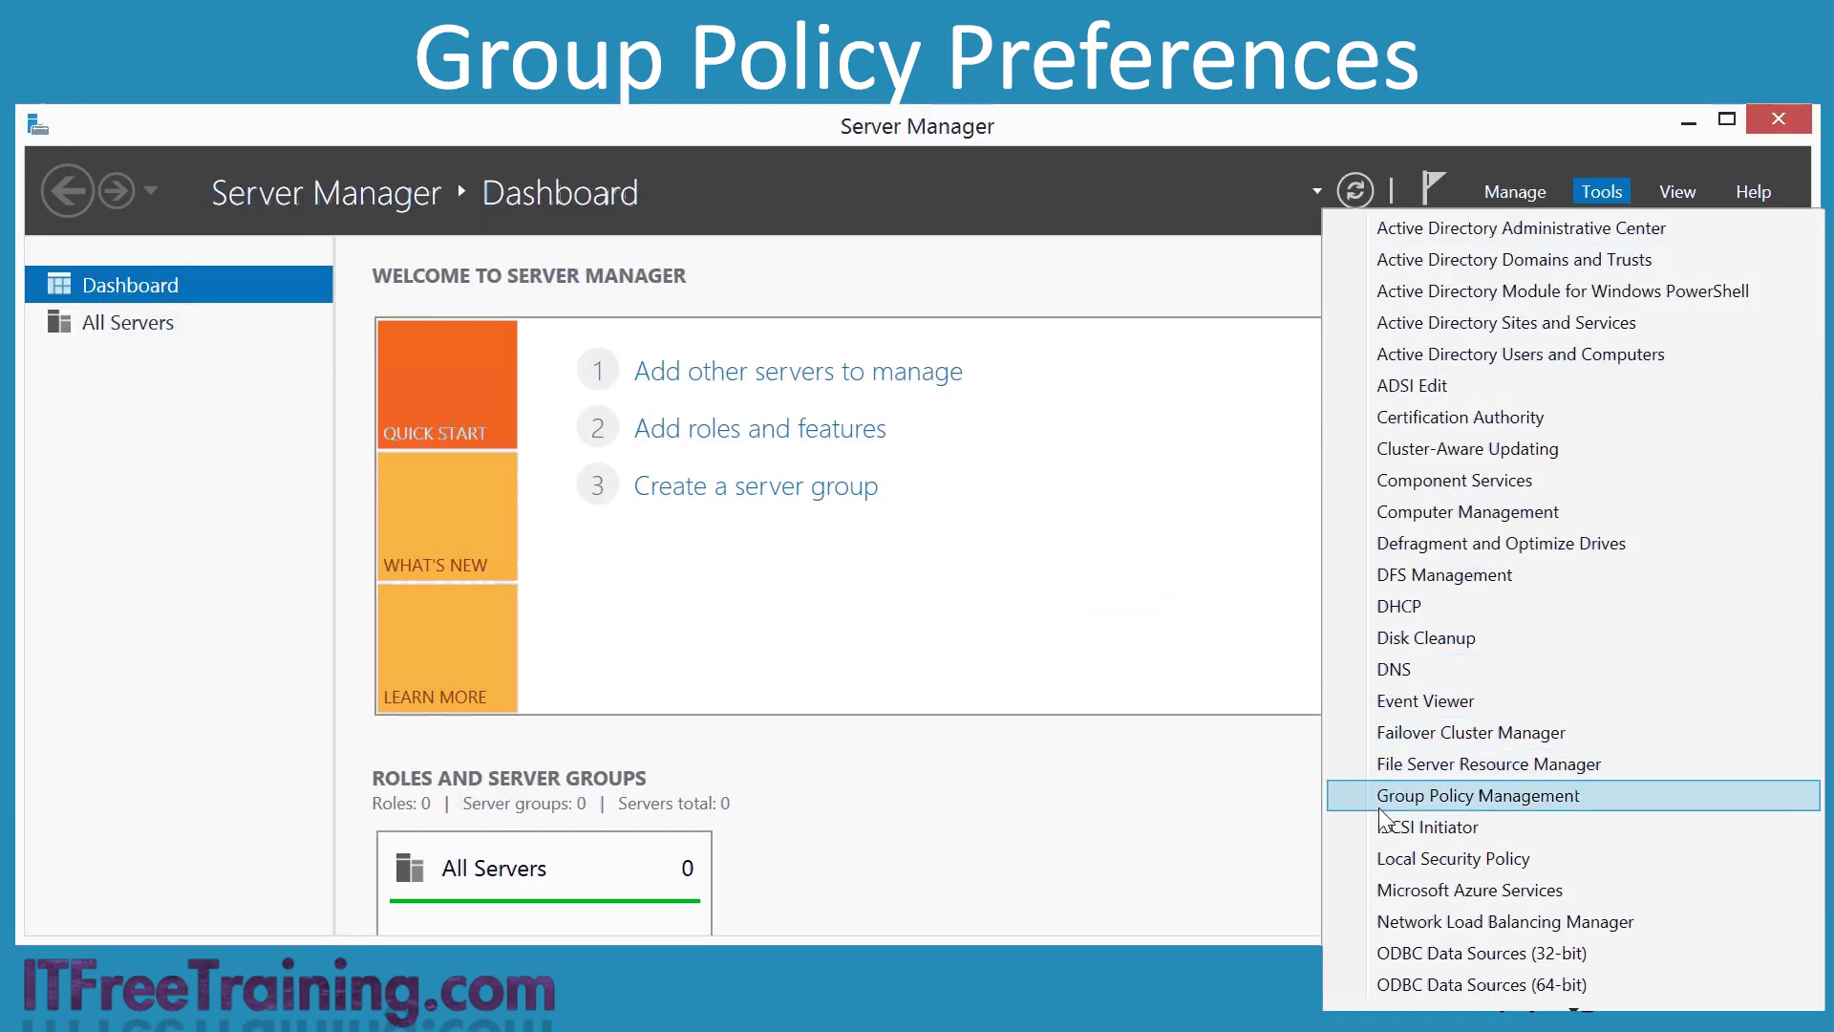
click(1582, 804)
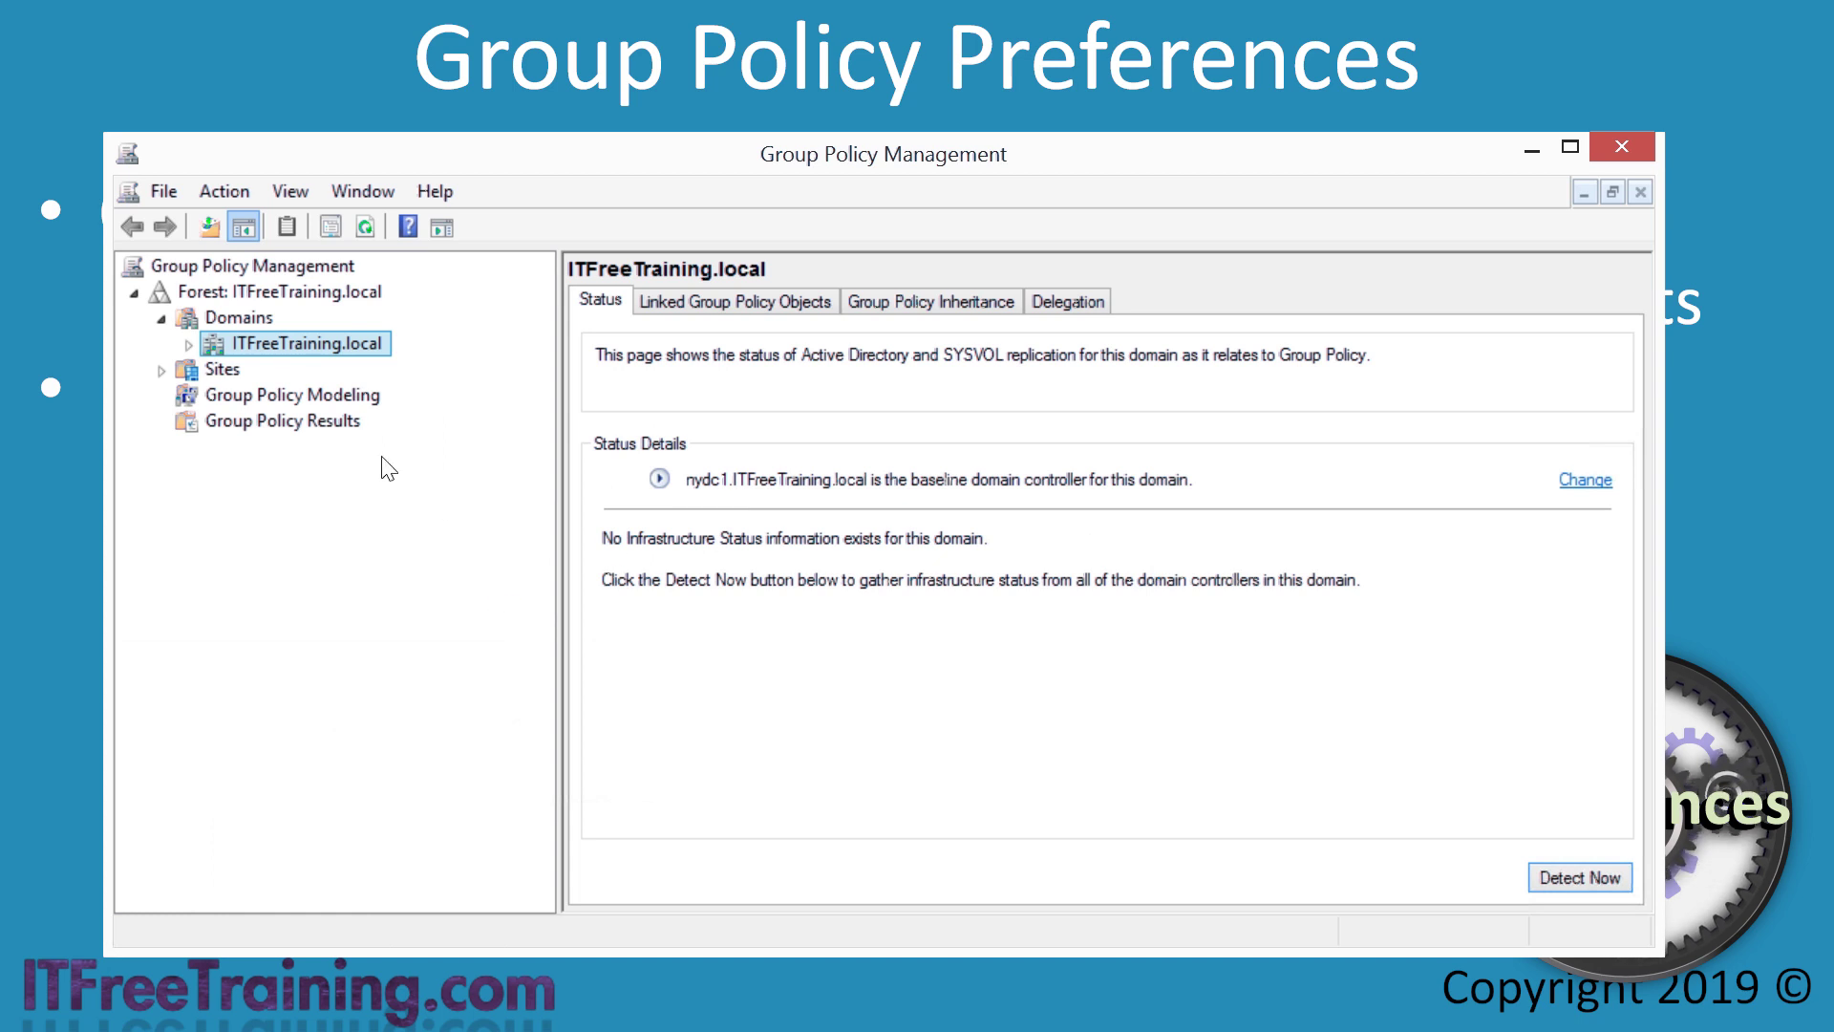
double_click(208, 346)
click(390, 373)
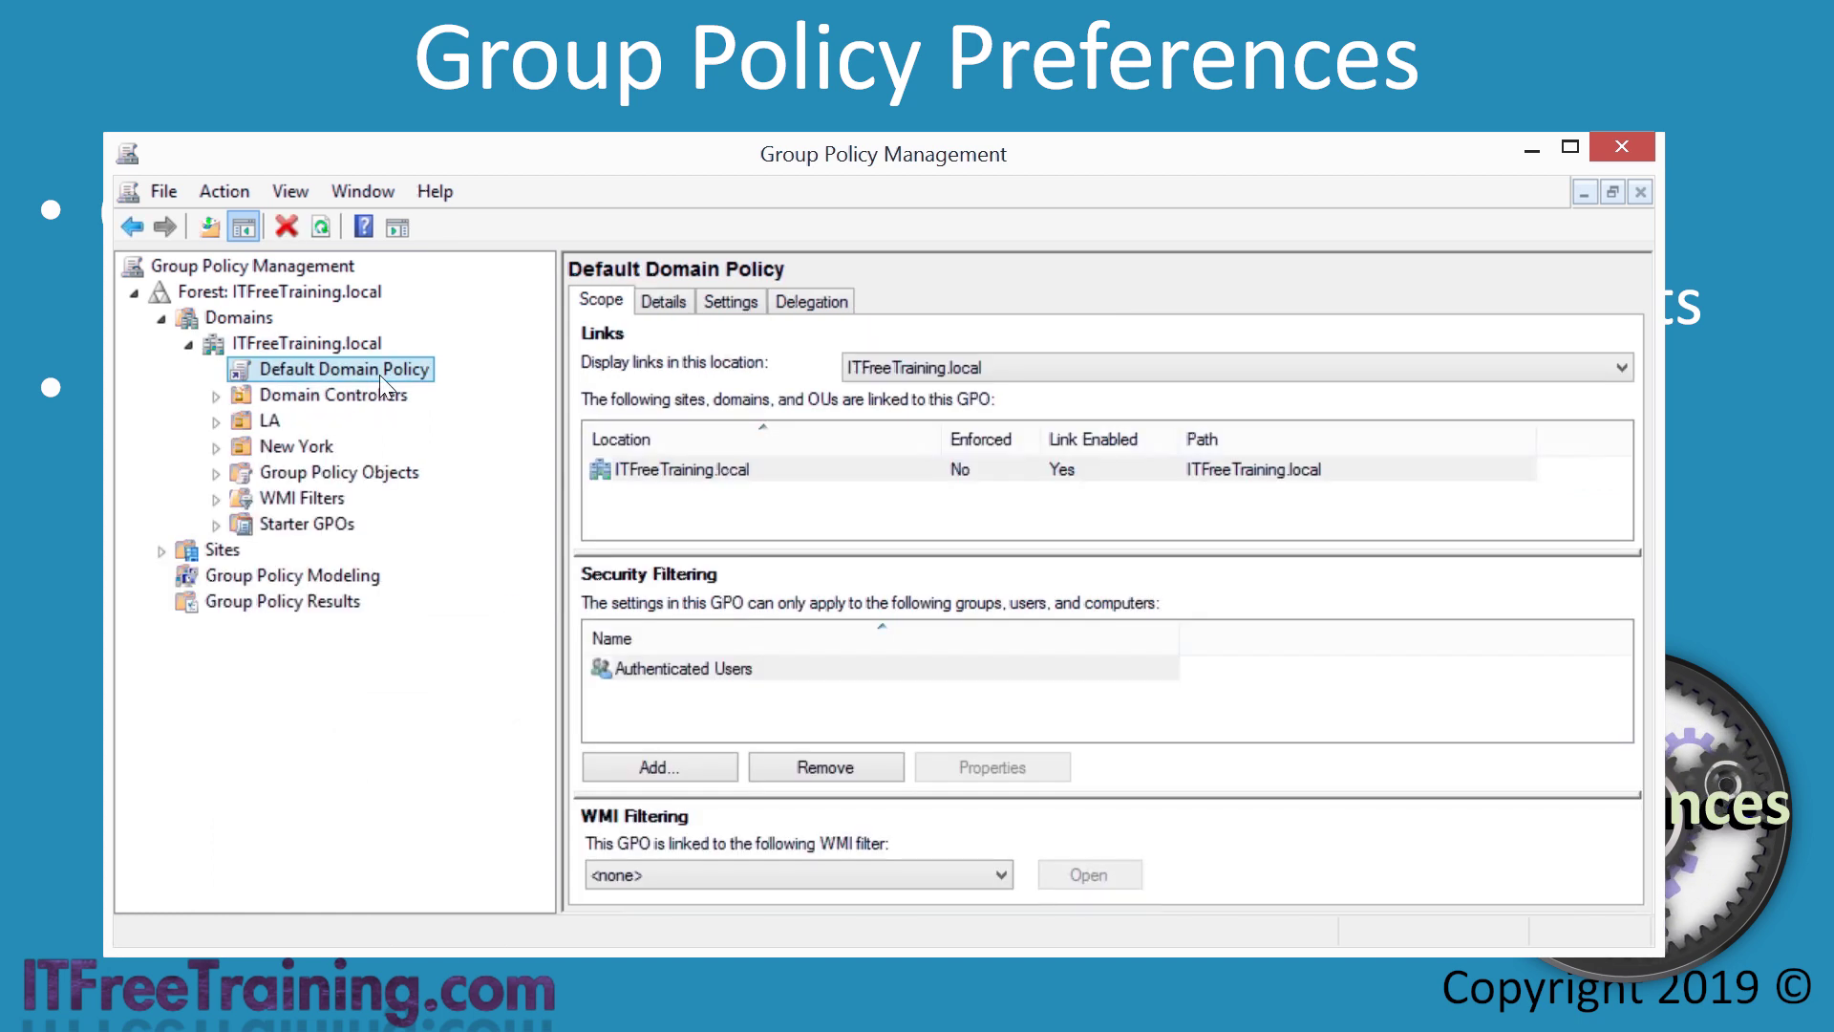
right_click(431, 374)
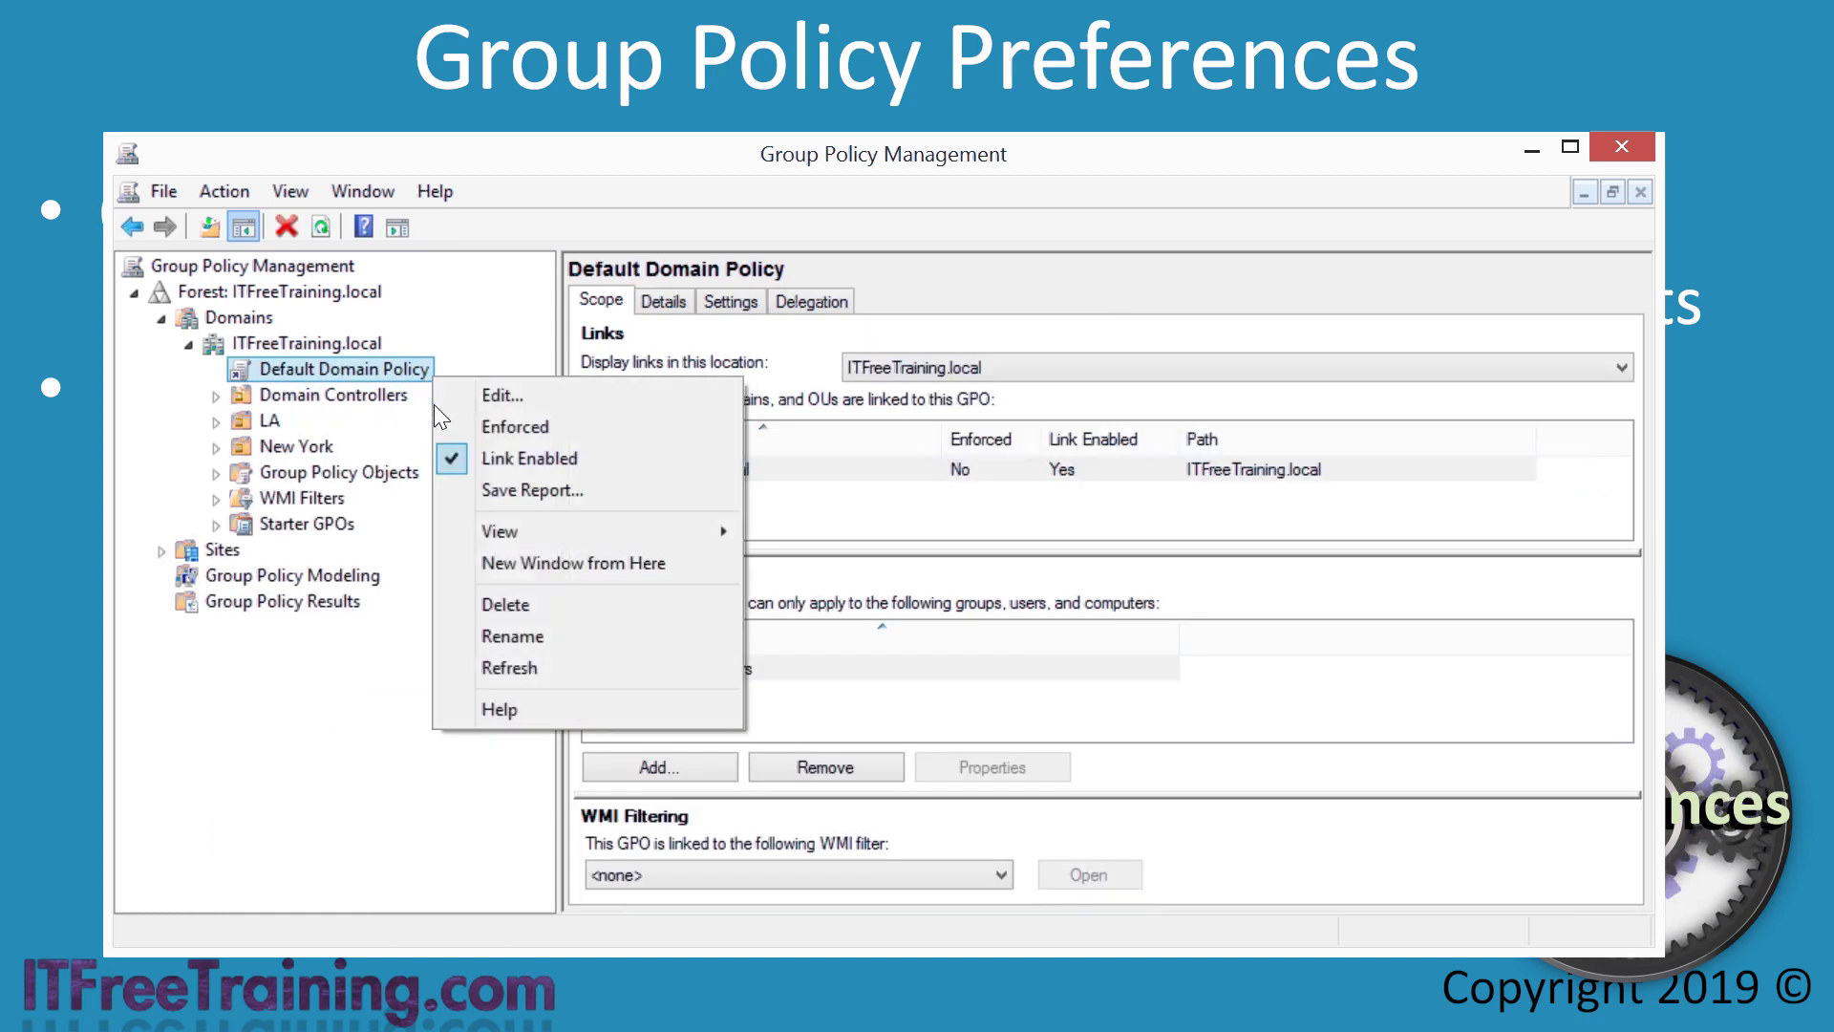
click(537, 404)
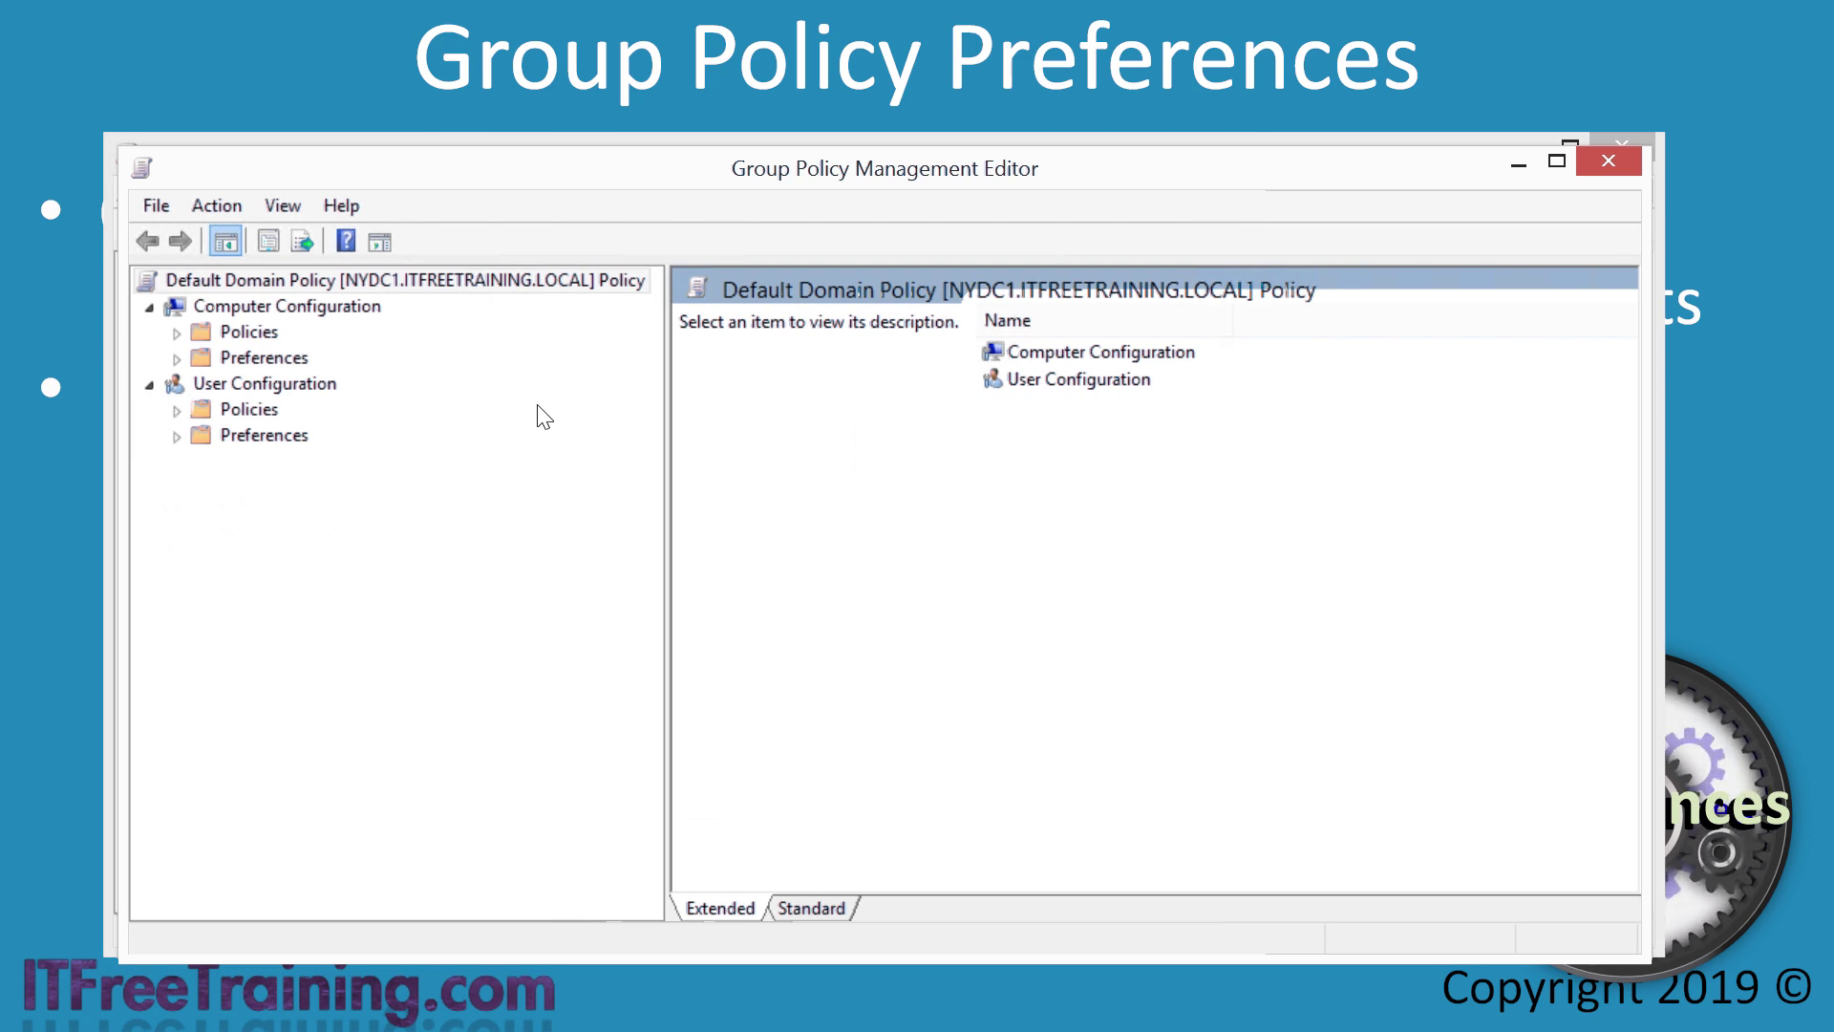
Expand Computer Configuration > Preferences > Windows Settings and show the Environment preferences
click(230, 359)
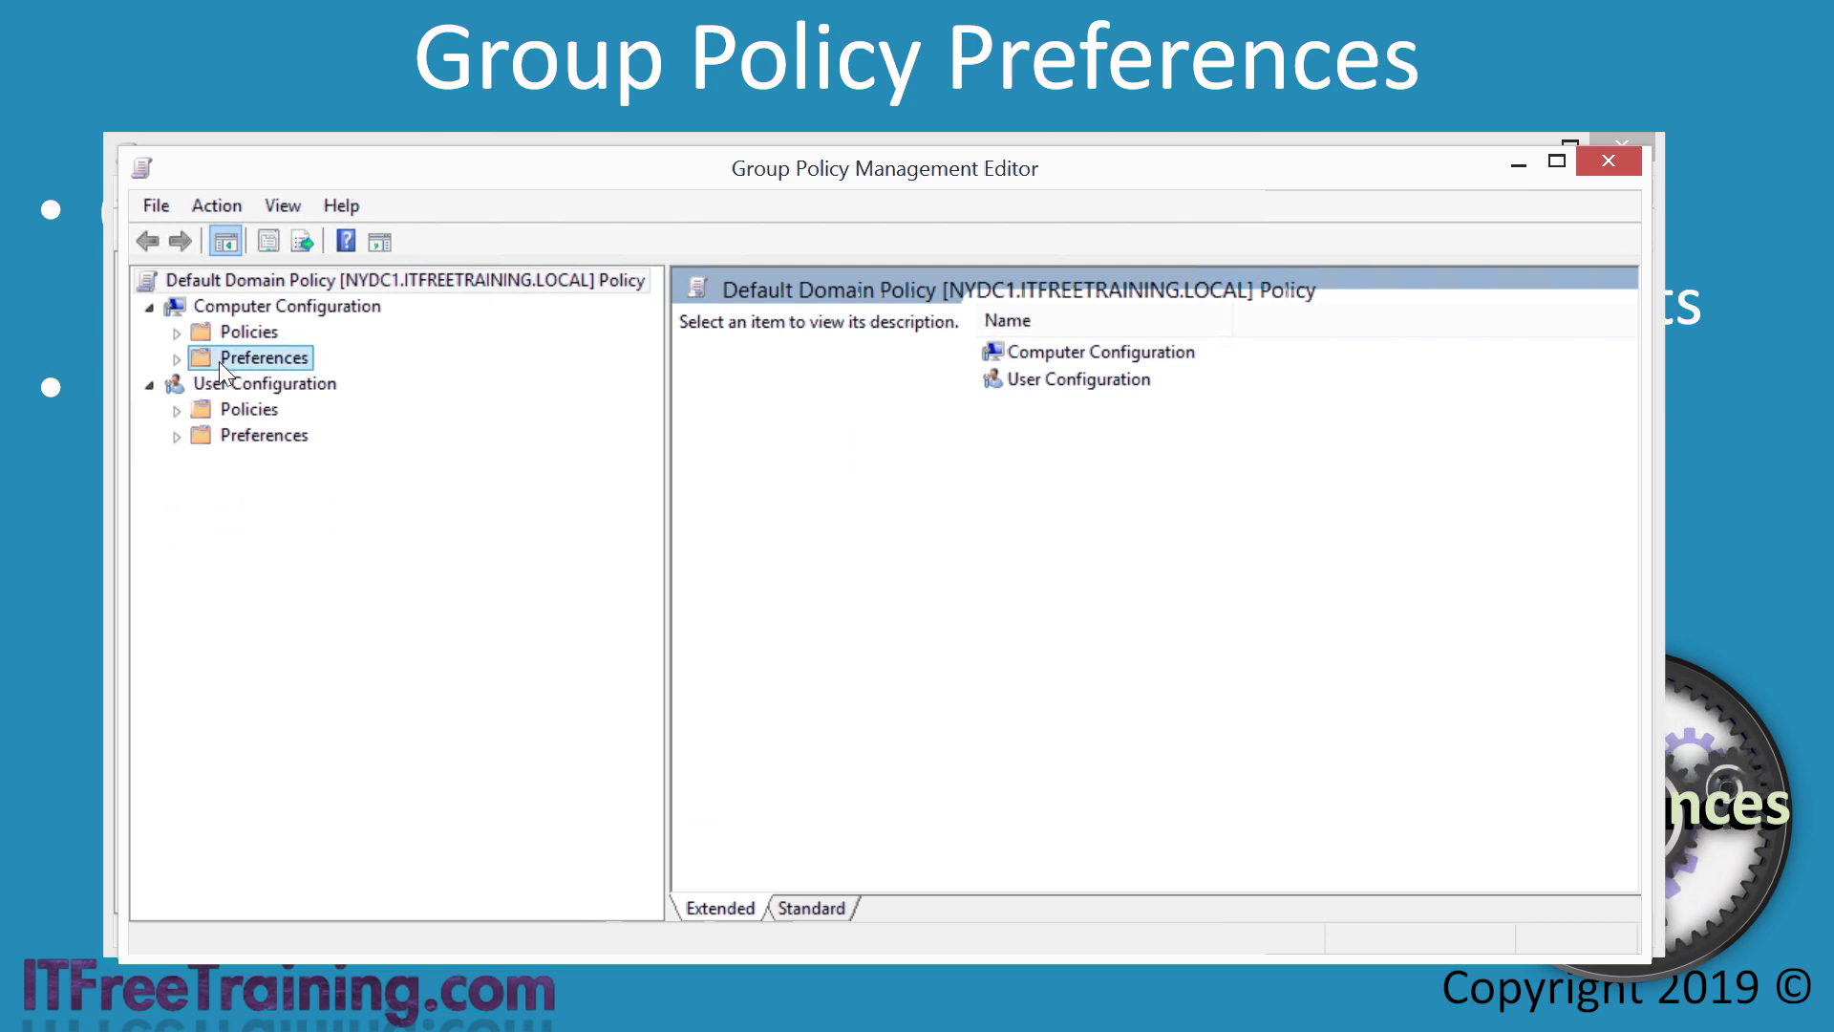
click(229, 439)
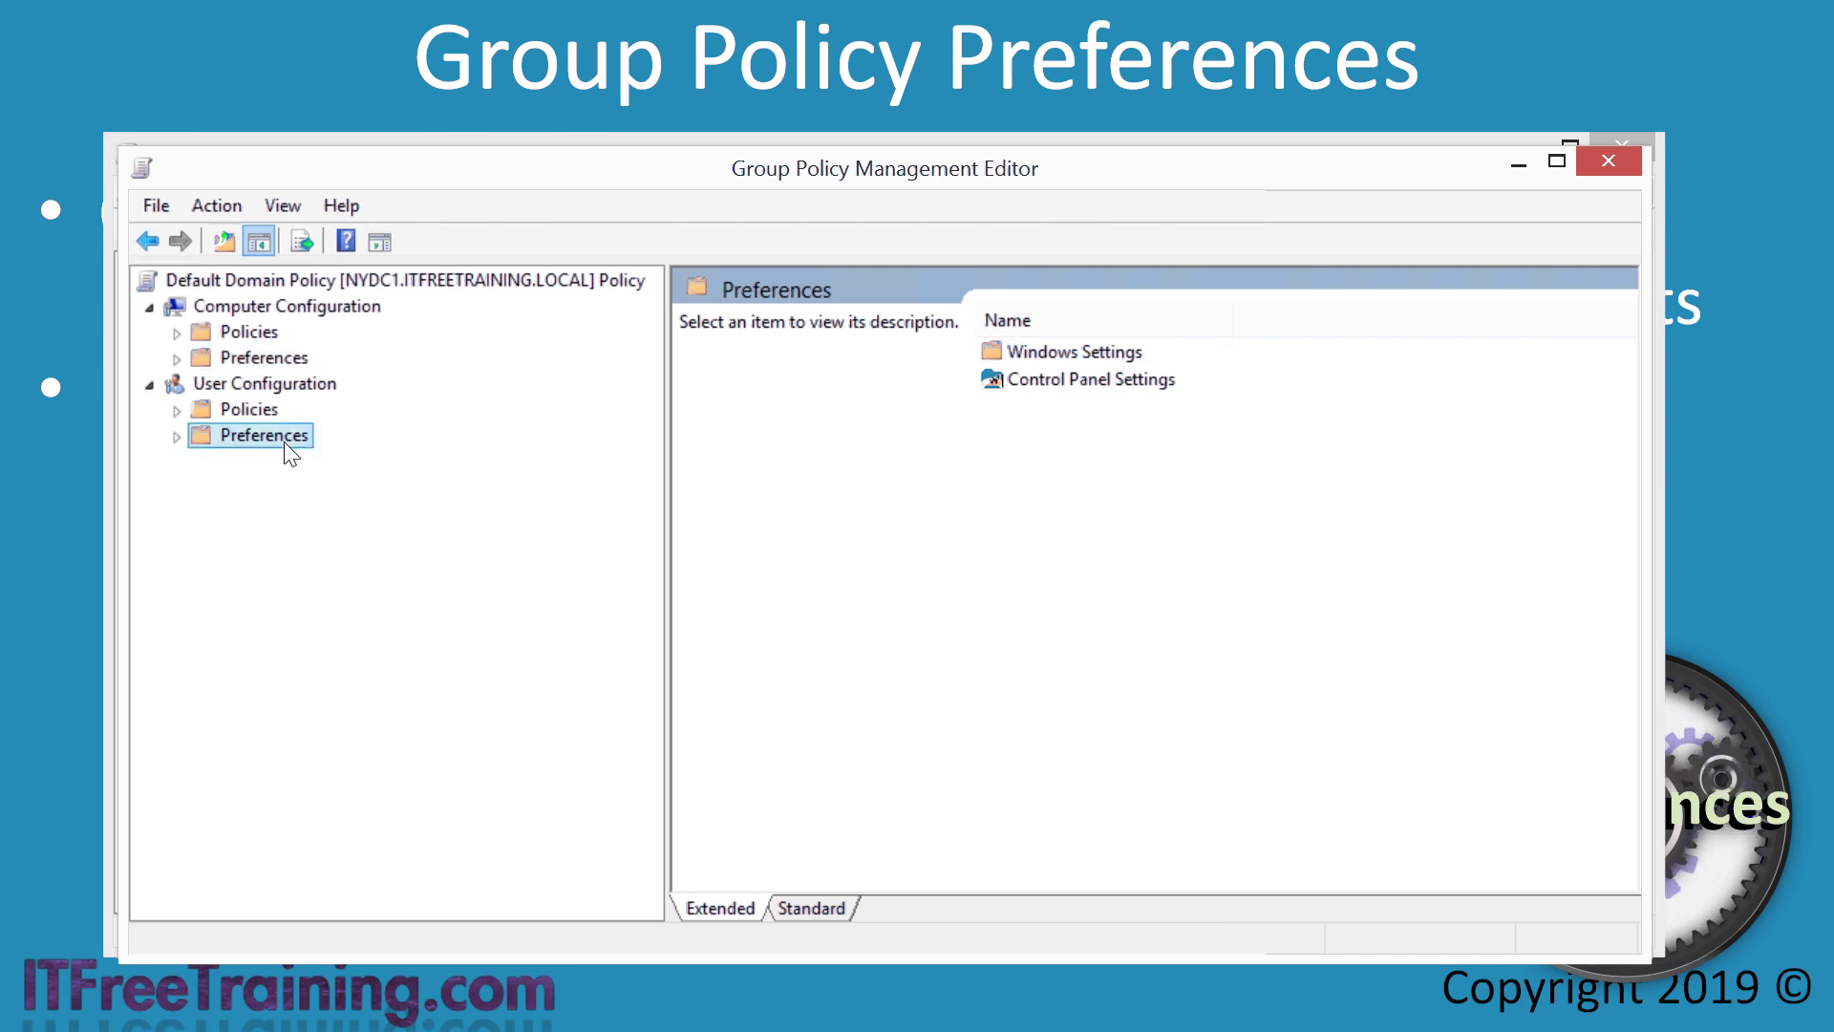
click(181, 360)
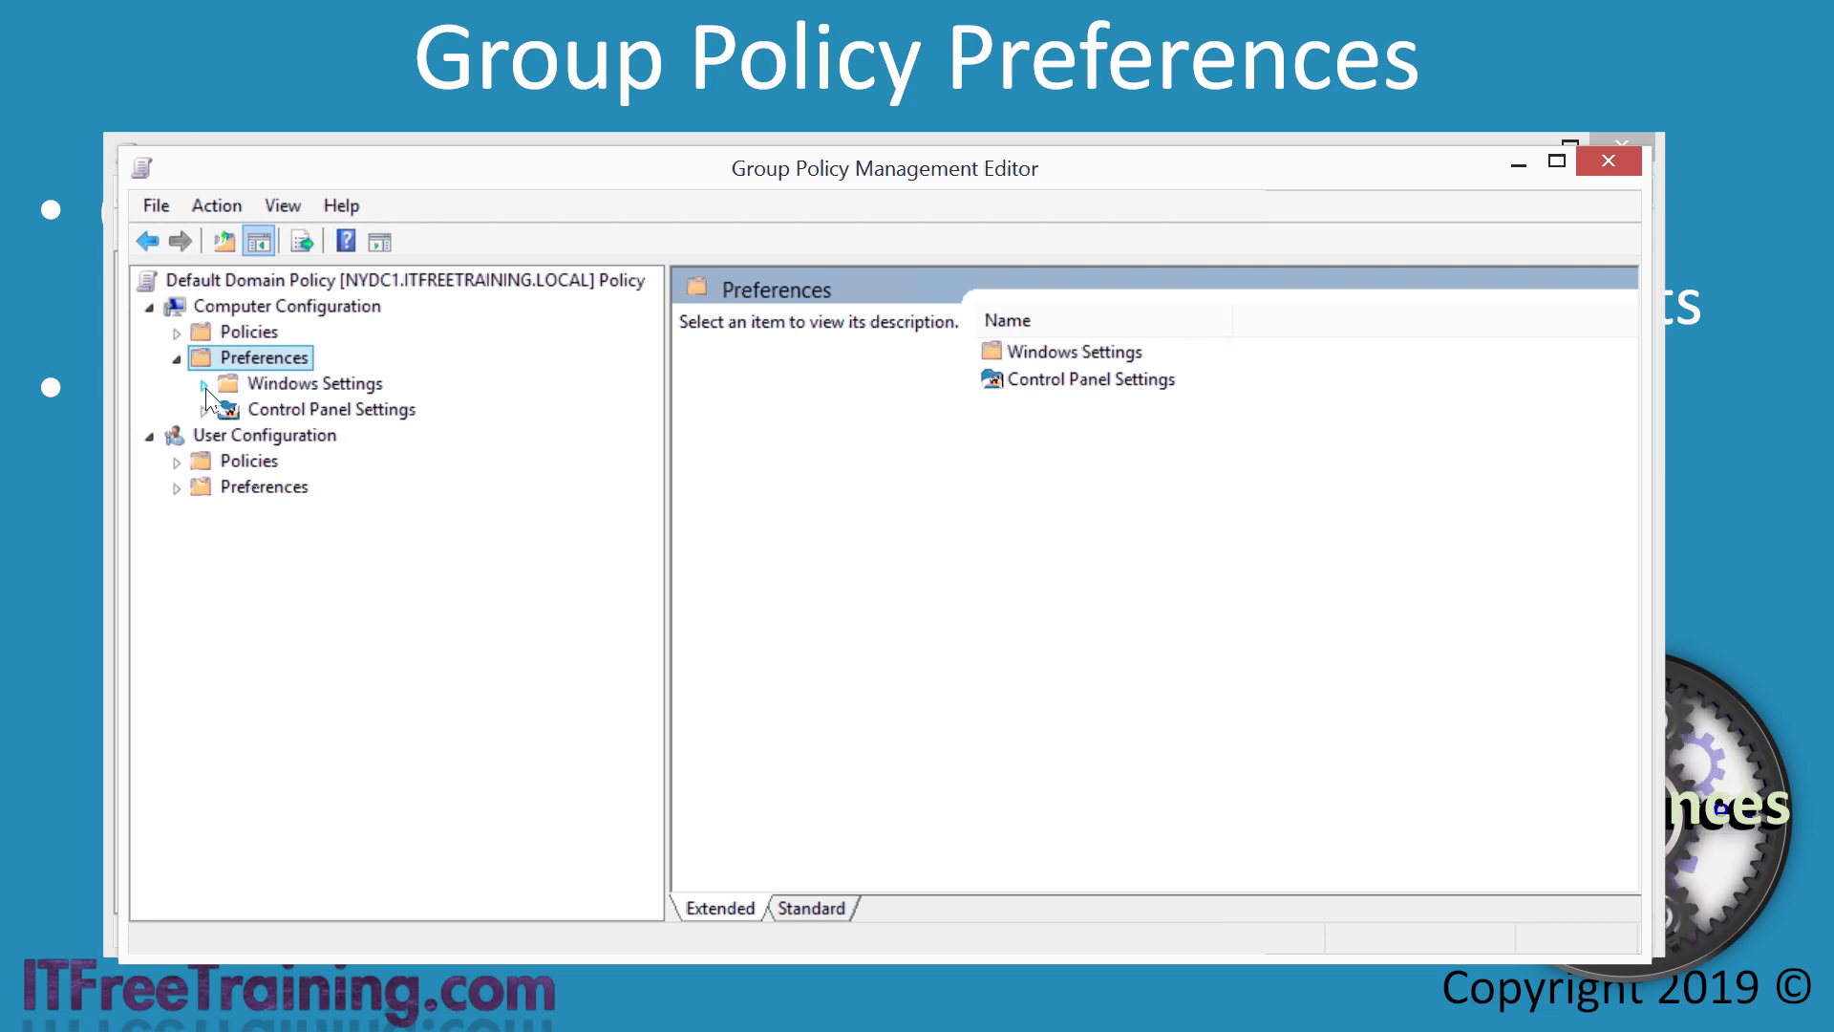
click(204, 386)
click(340, 384)
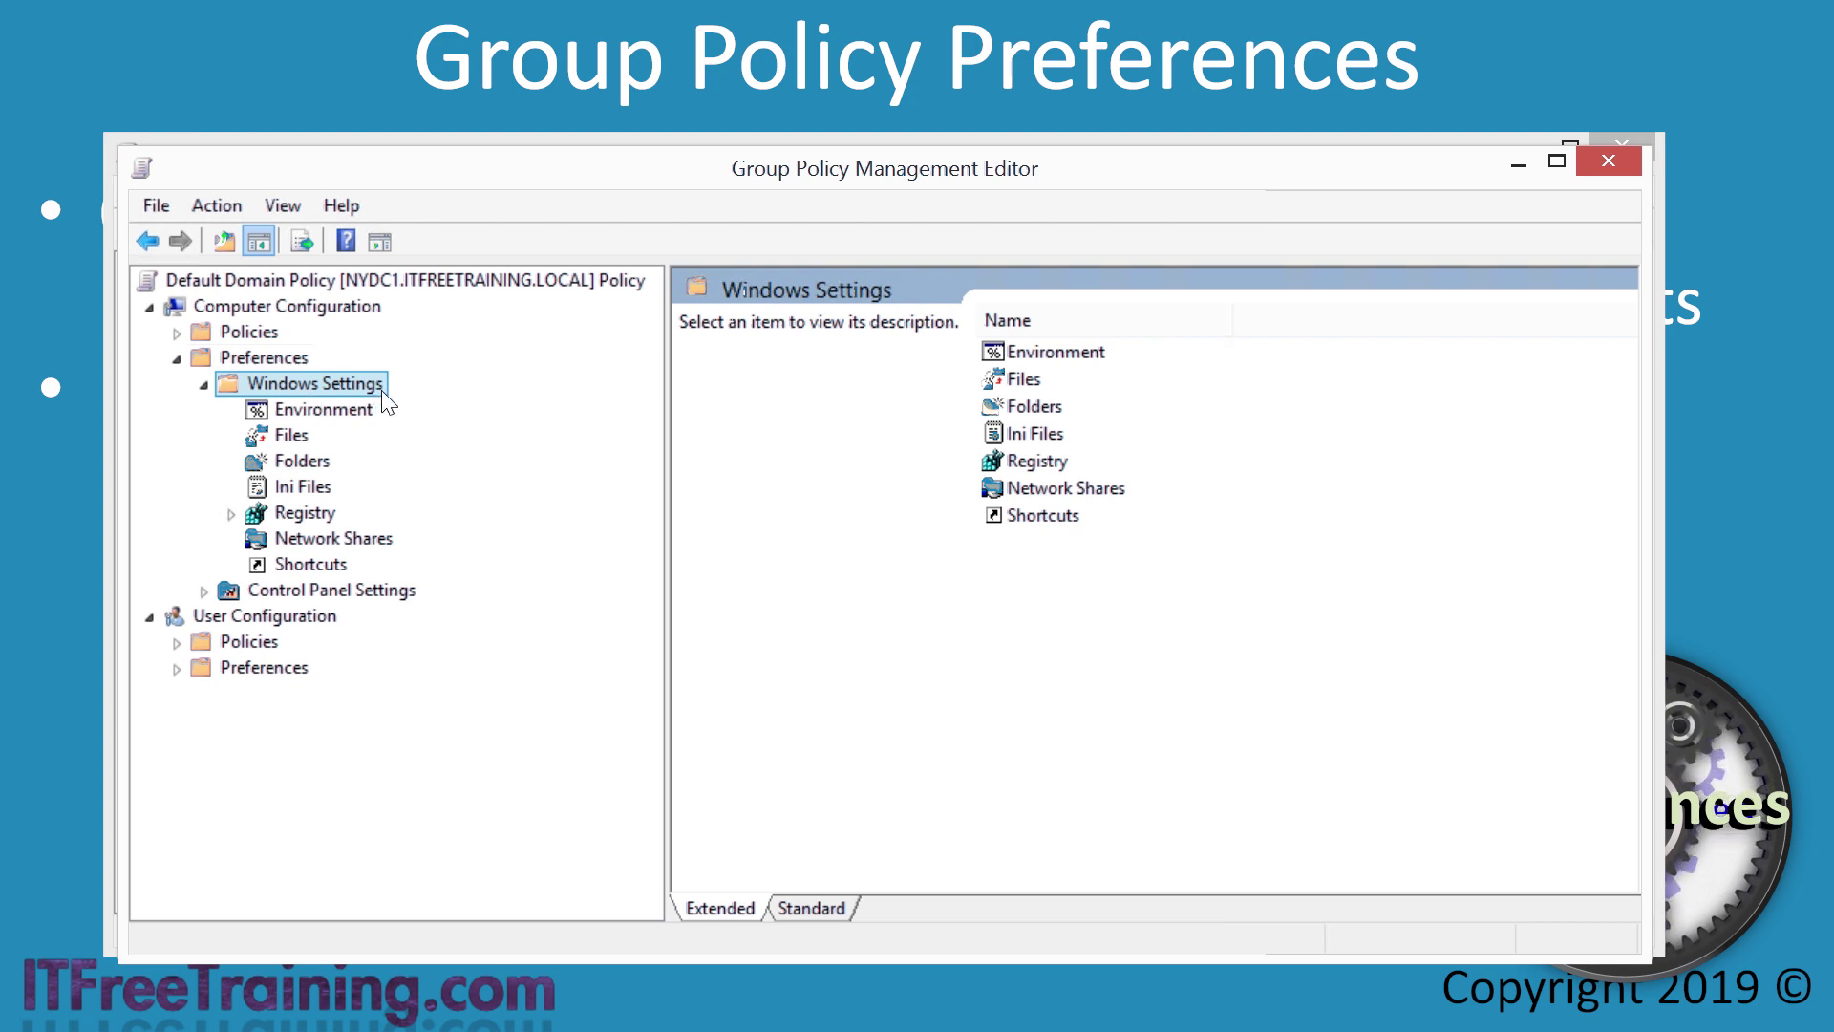
click(370, 413)
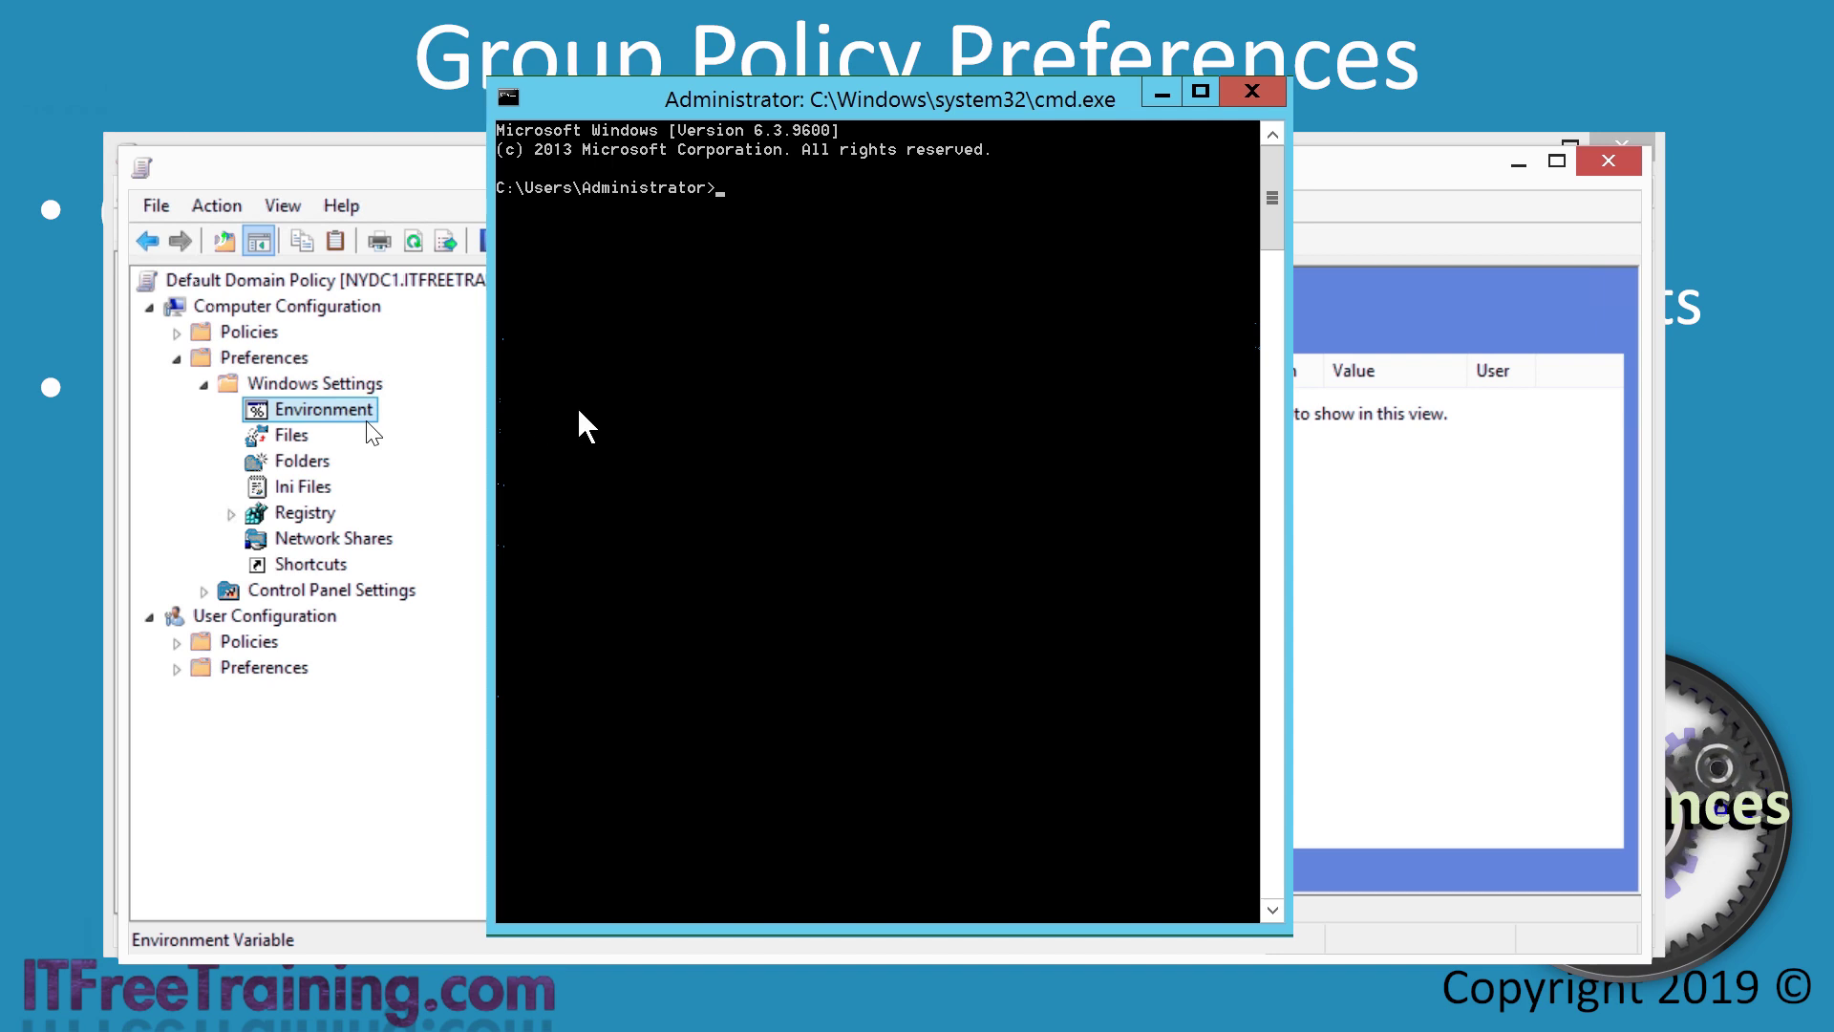
Run 'cd \' then 'set' in Command Prompt to list the environment variables
text(cd \)
key(Return)
text(set)
key(Return)
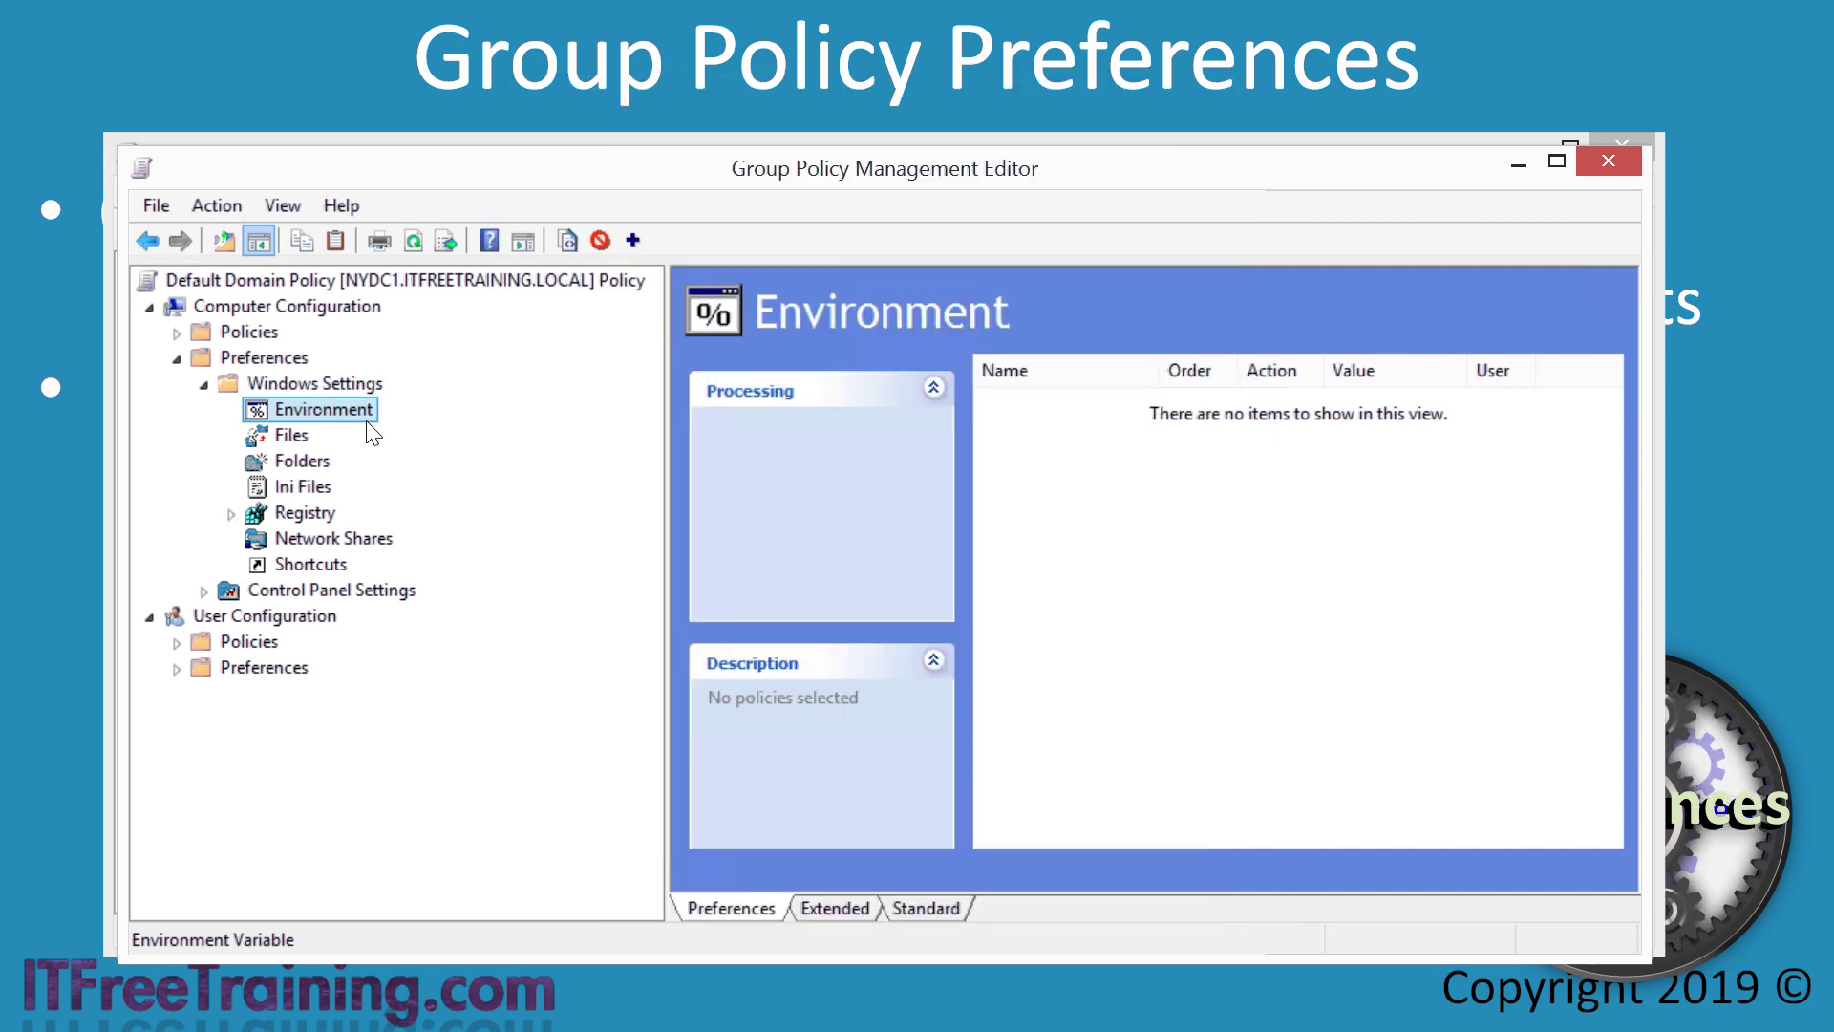
Look through the Files, Folders and Ini Files preference lists under Windows Settings
click(291, 435)
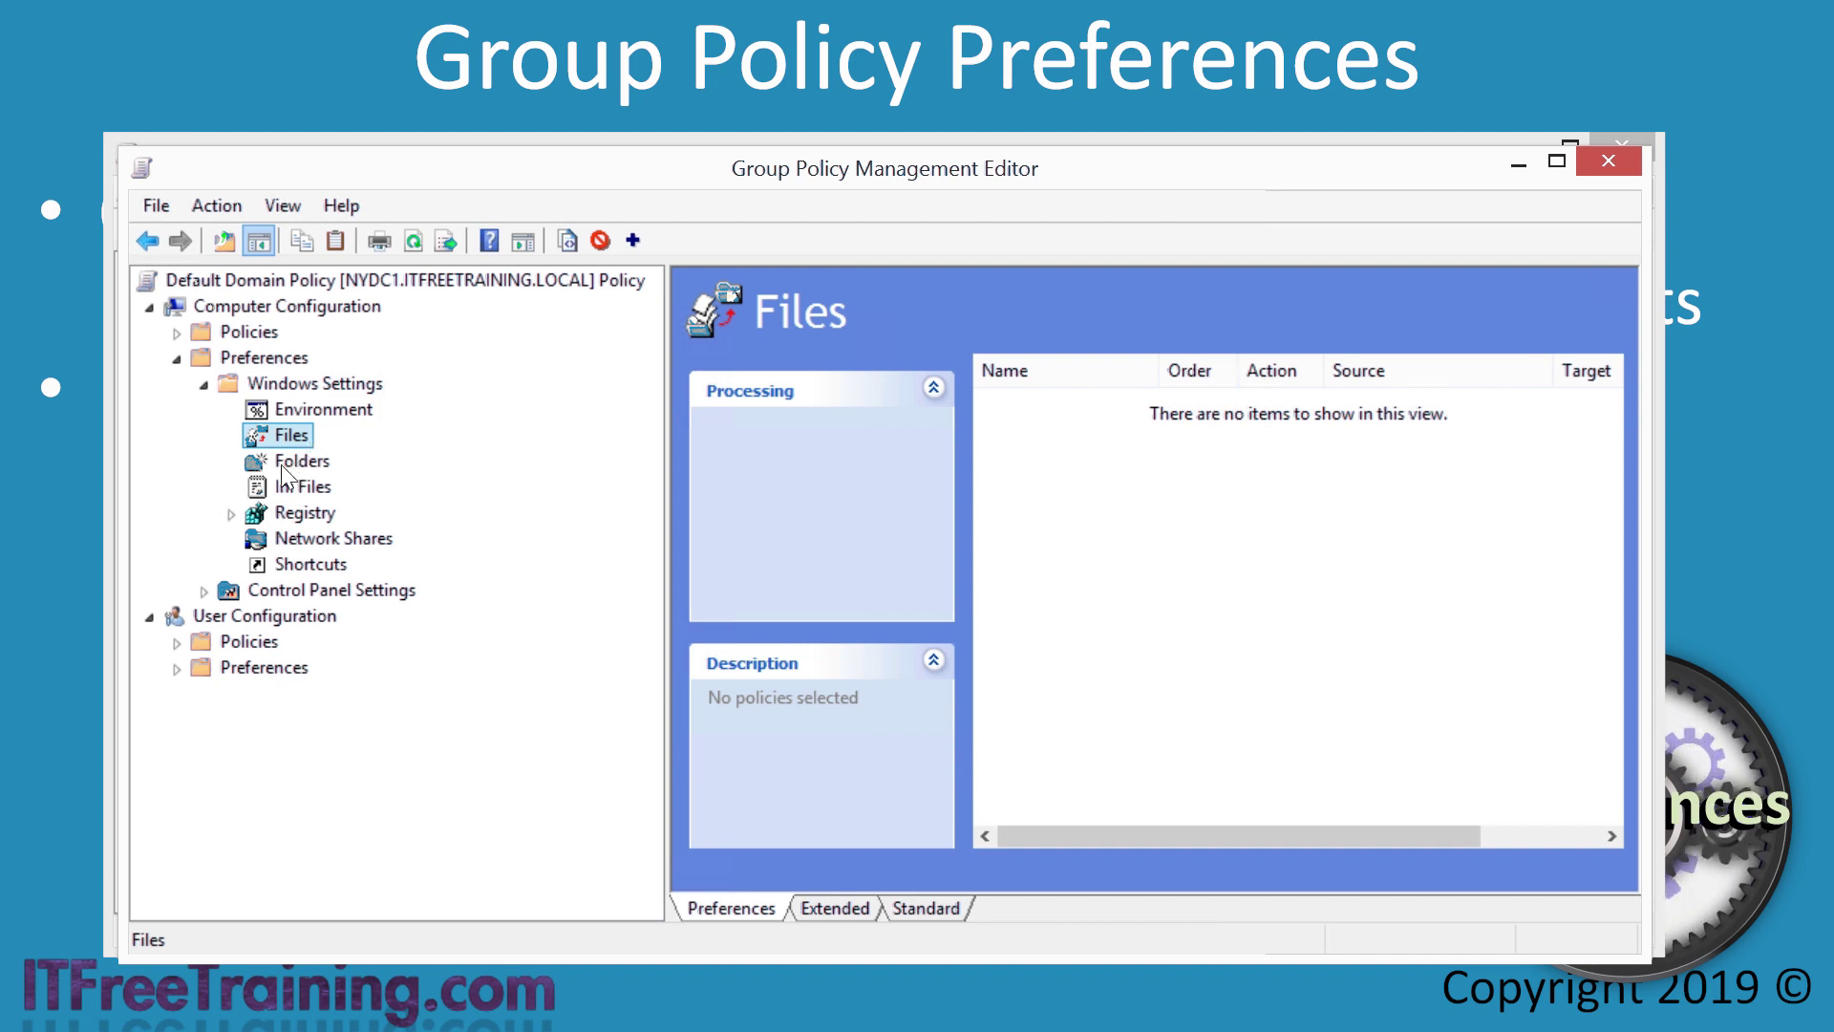
click(286, 463)
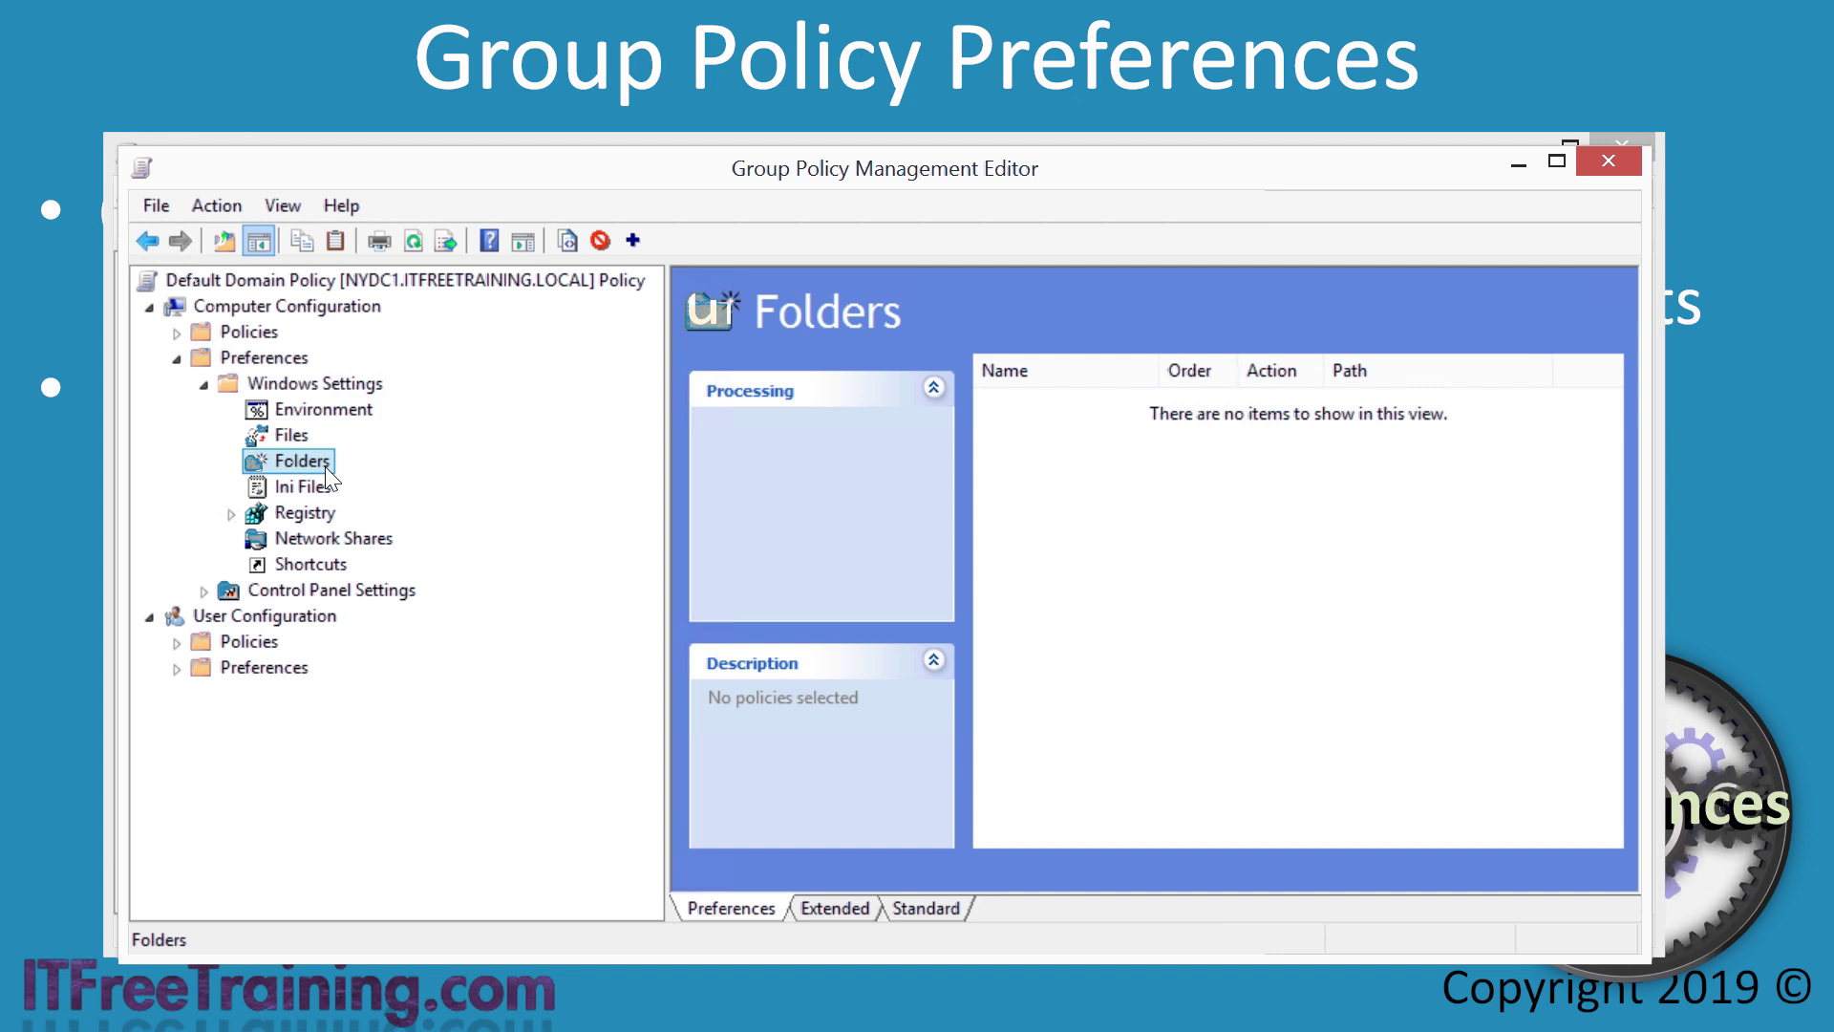
click(279, 489)
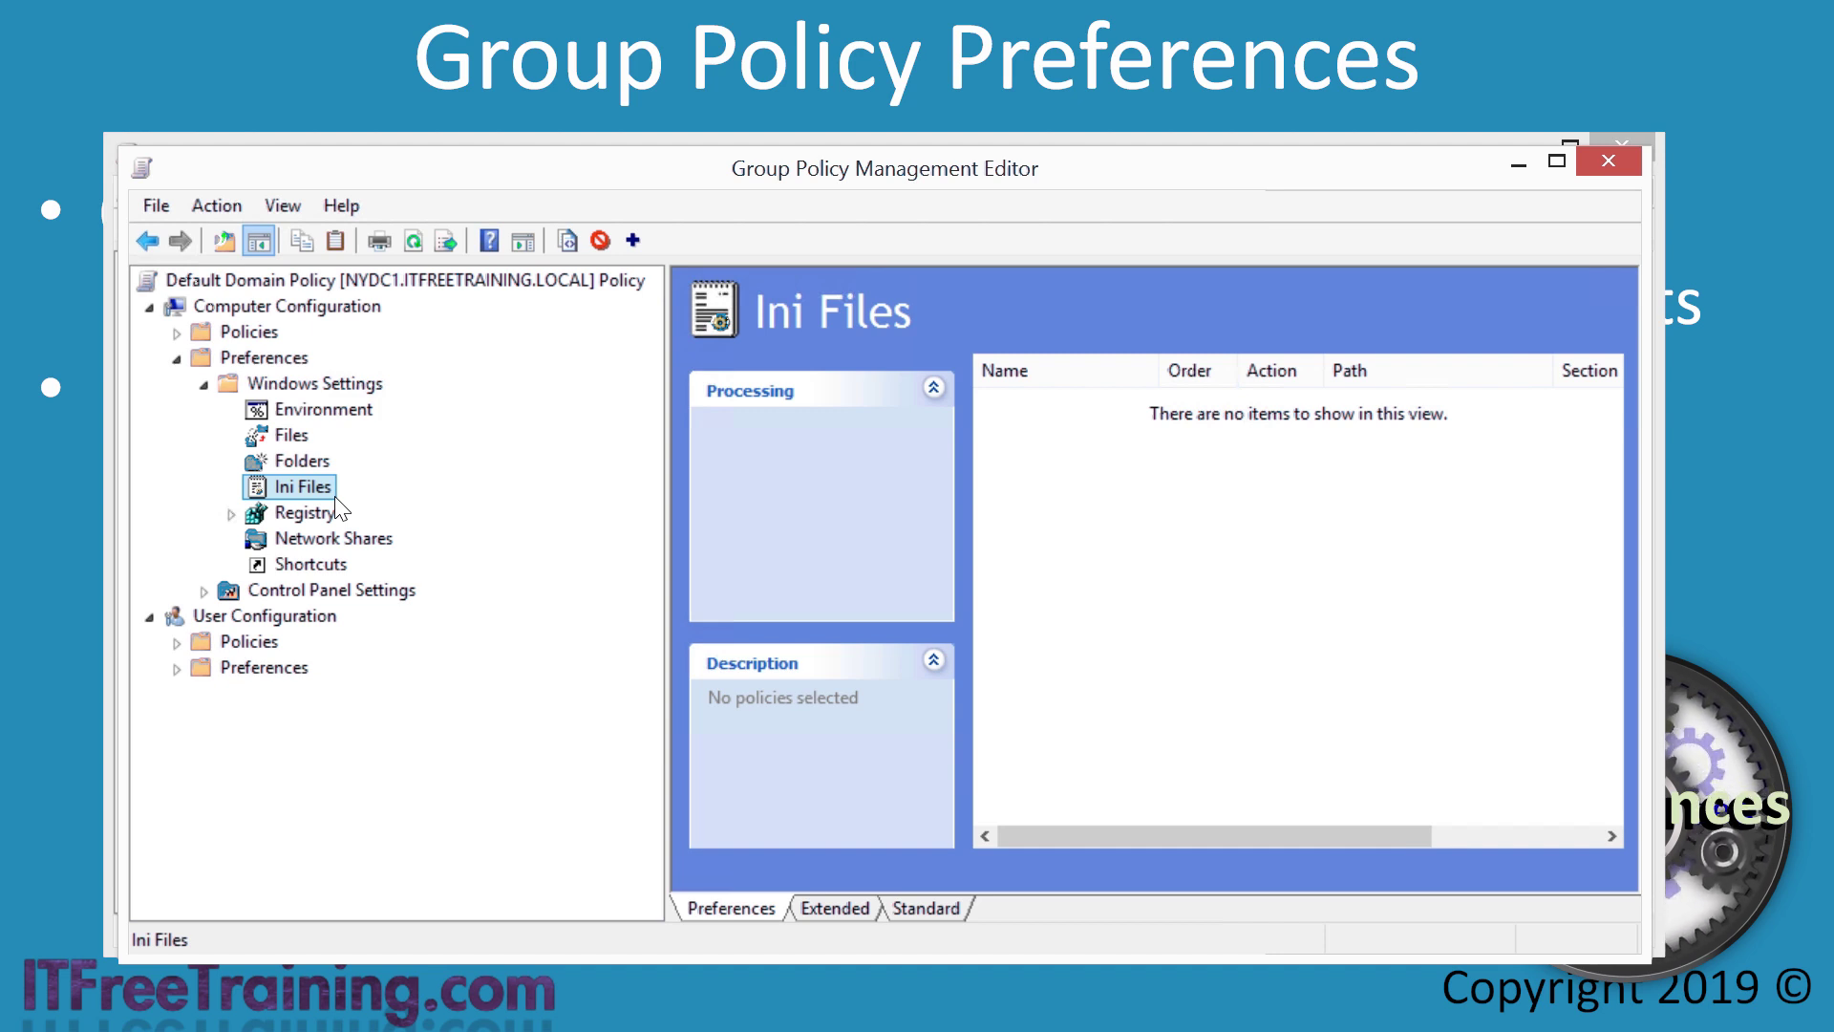
Look through the Registry, Network Shares and Shortcuts preference lists
click(333, 516)
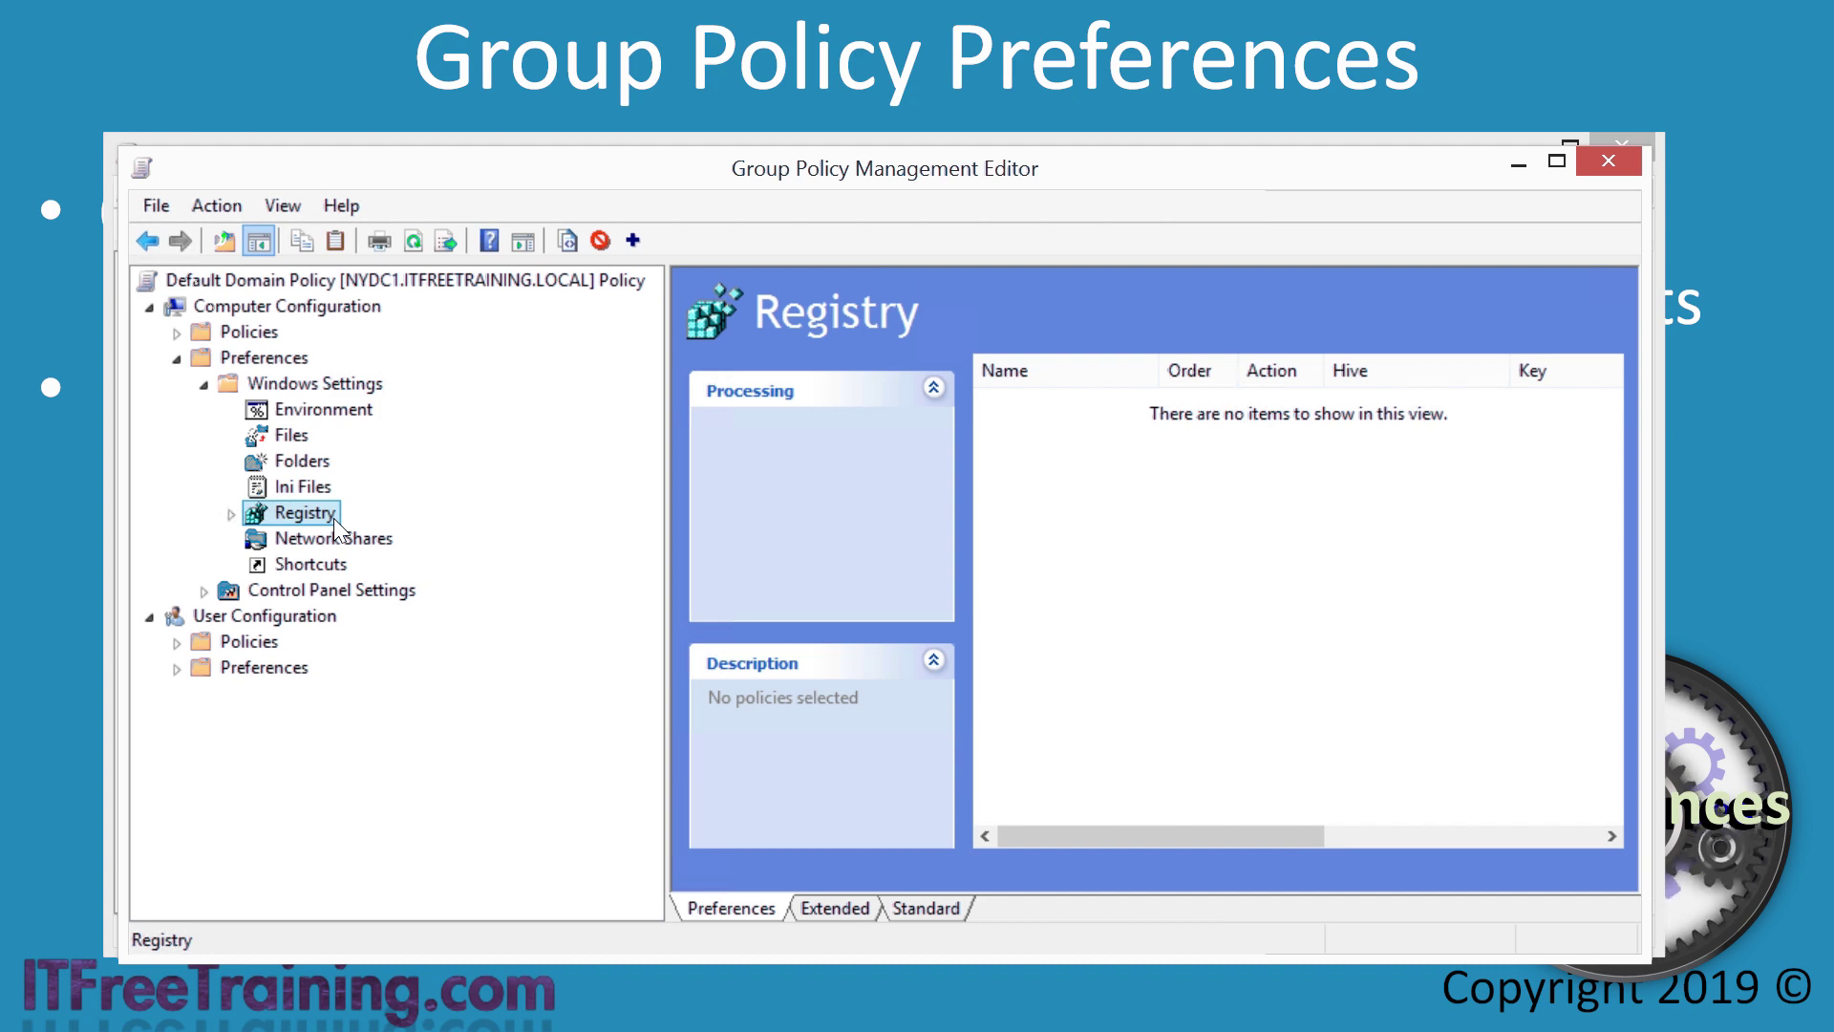
click(339, 539)
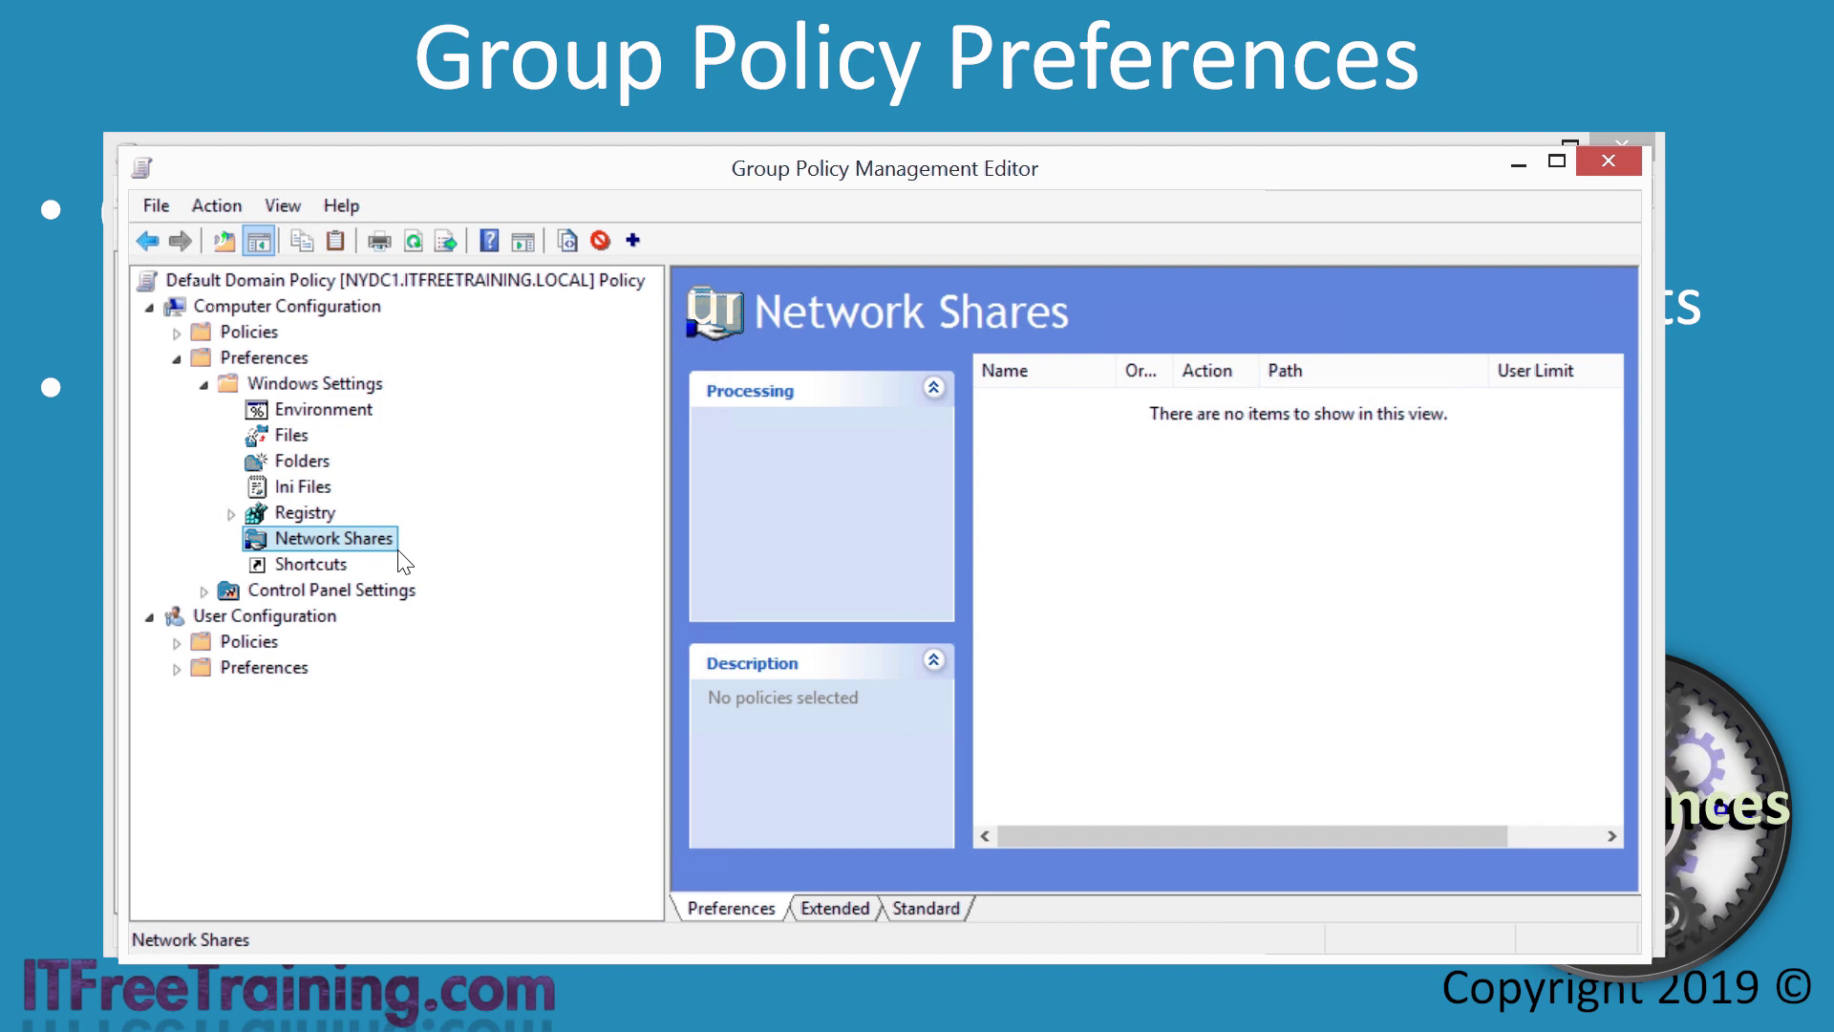
click(279, 570)
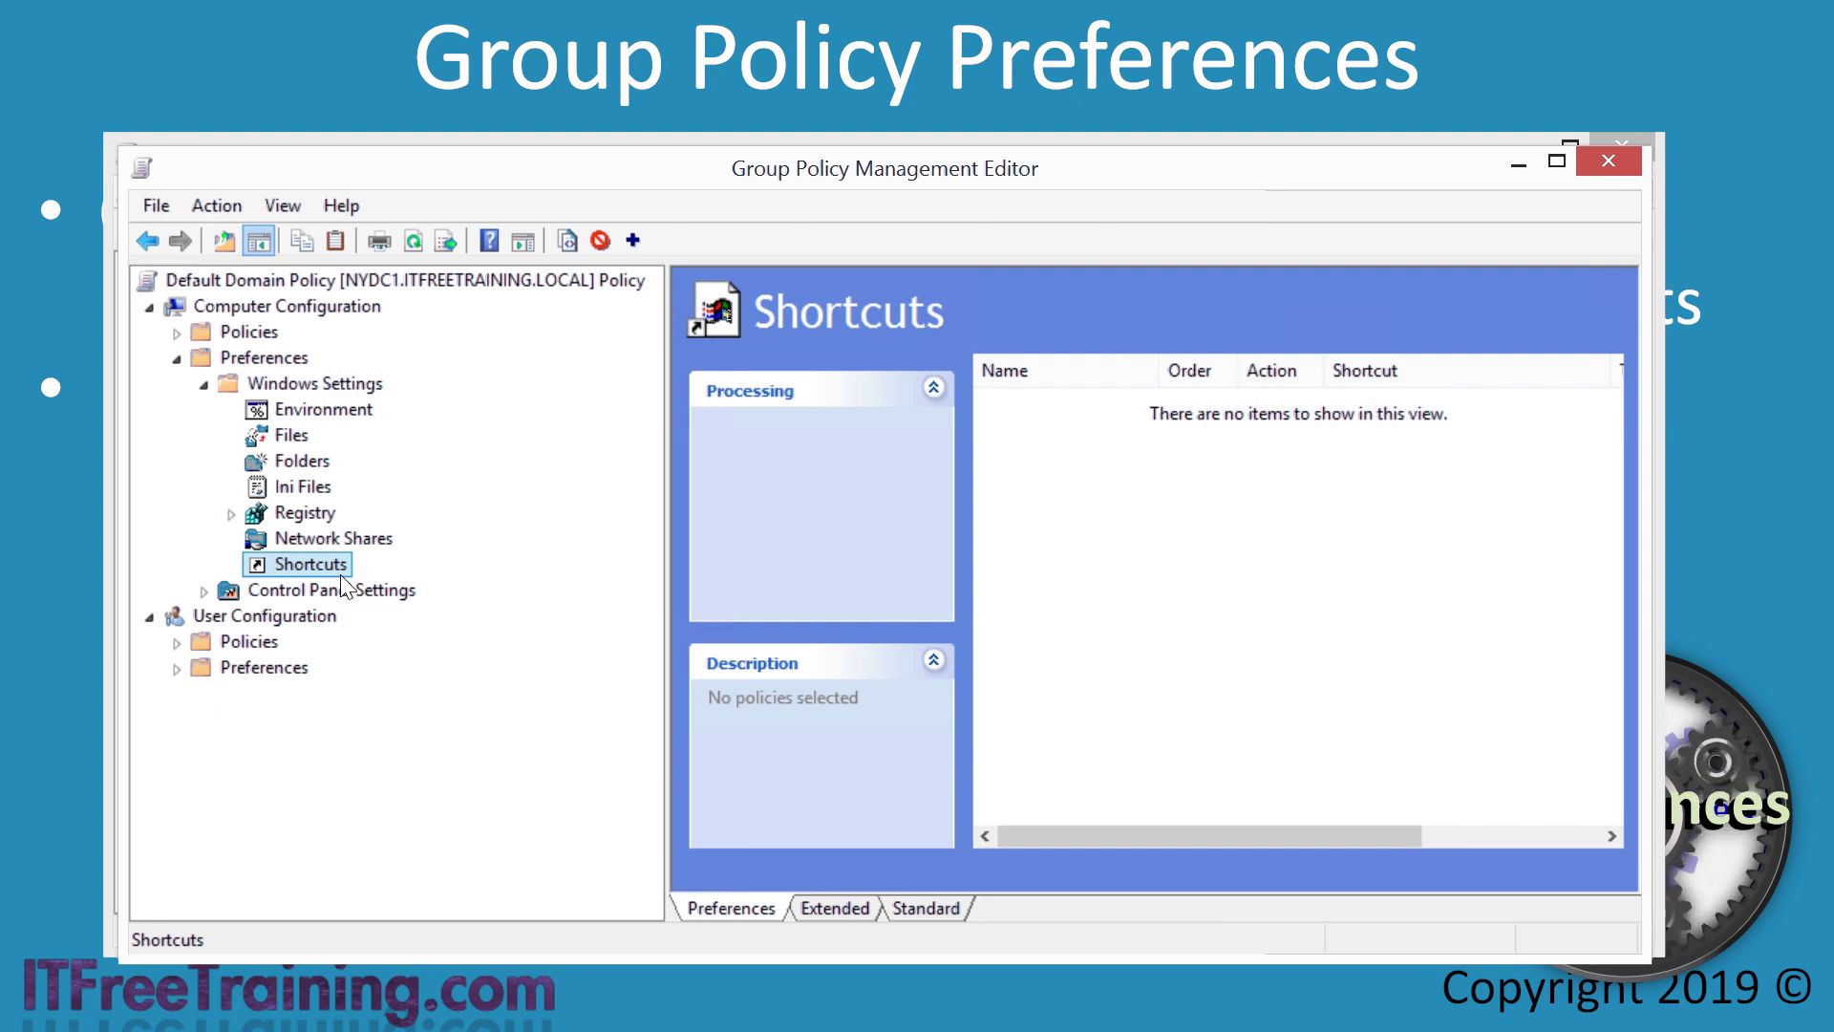
Collapse Windows Settings and expand Control Panel Settings to show Local Users and Groups
click(203, 384)
click(246, 414)
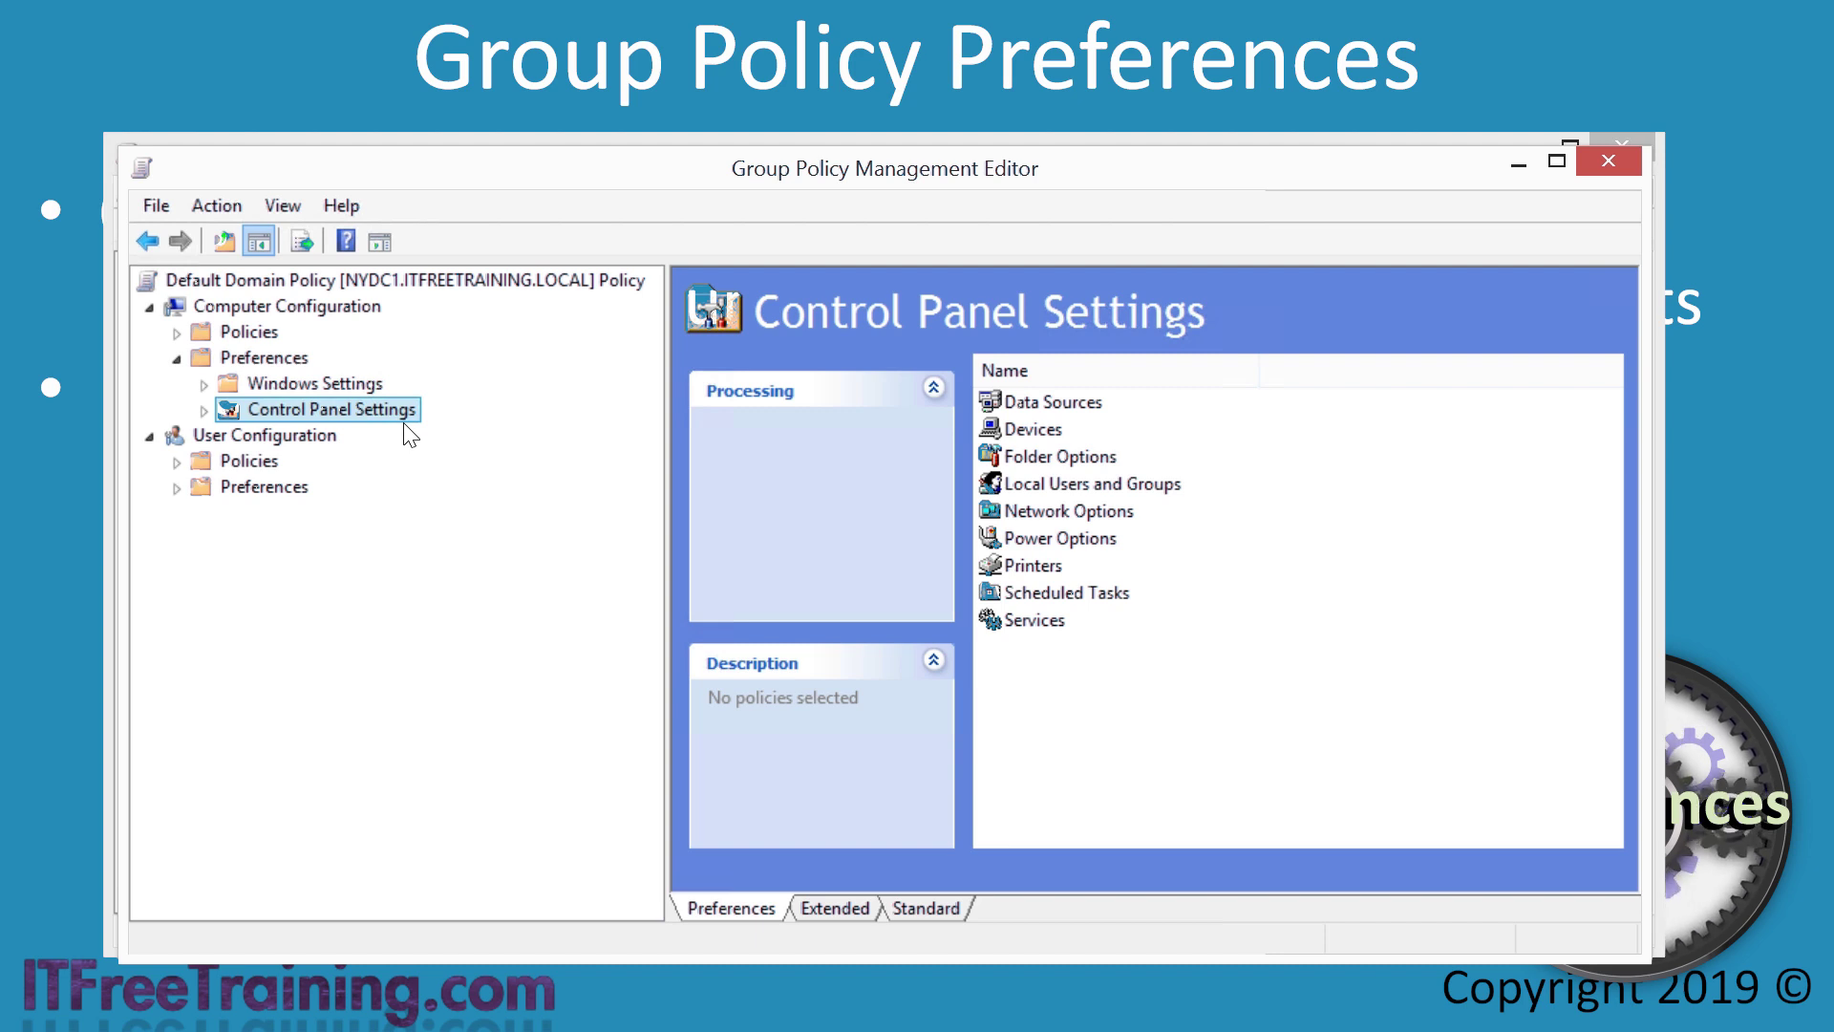
click(204, 411)
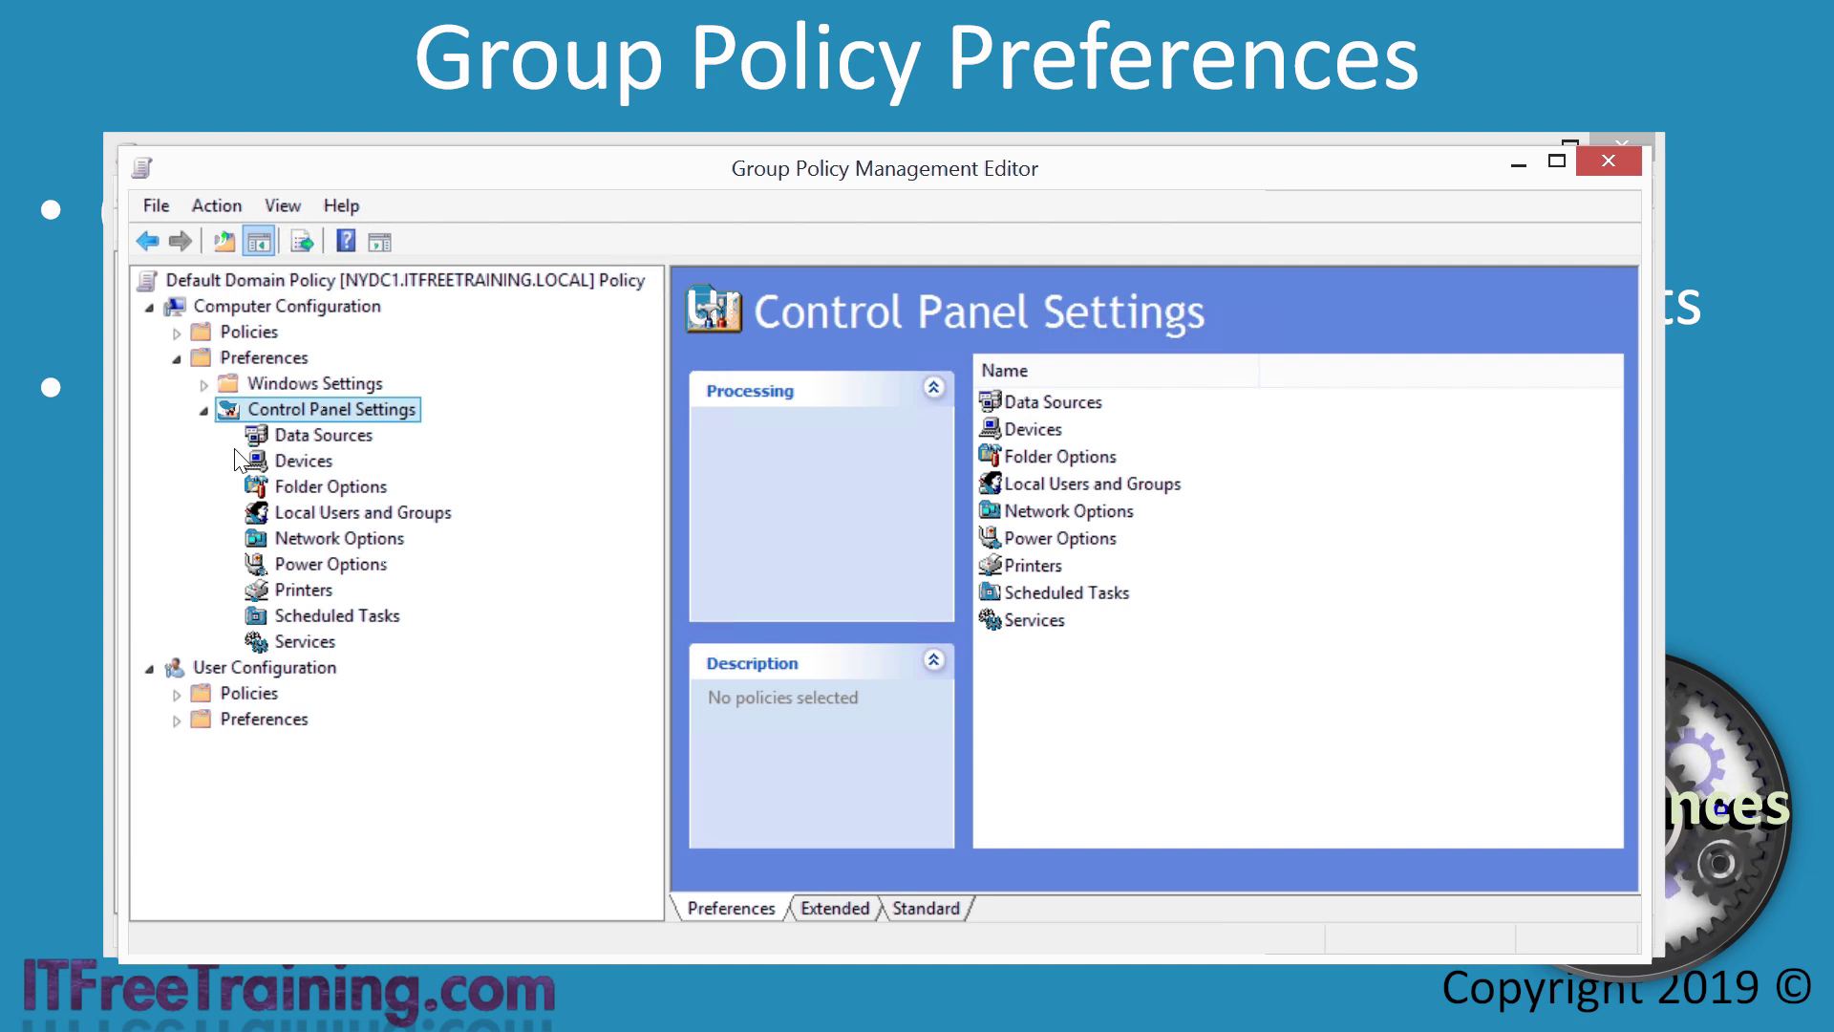
click(429, 514)
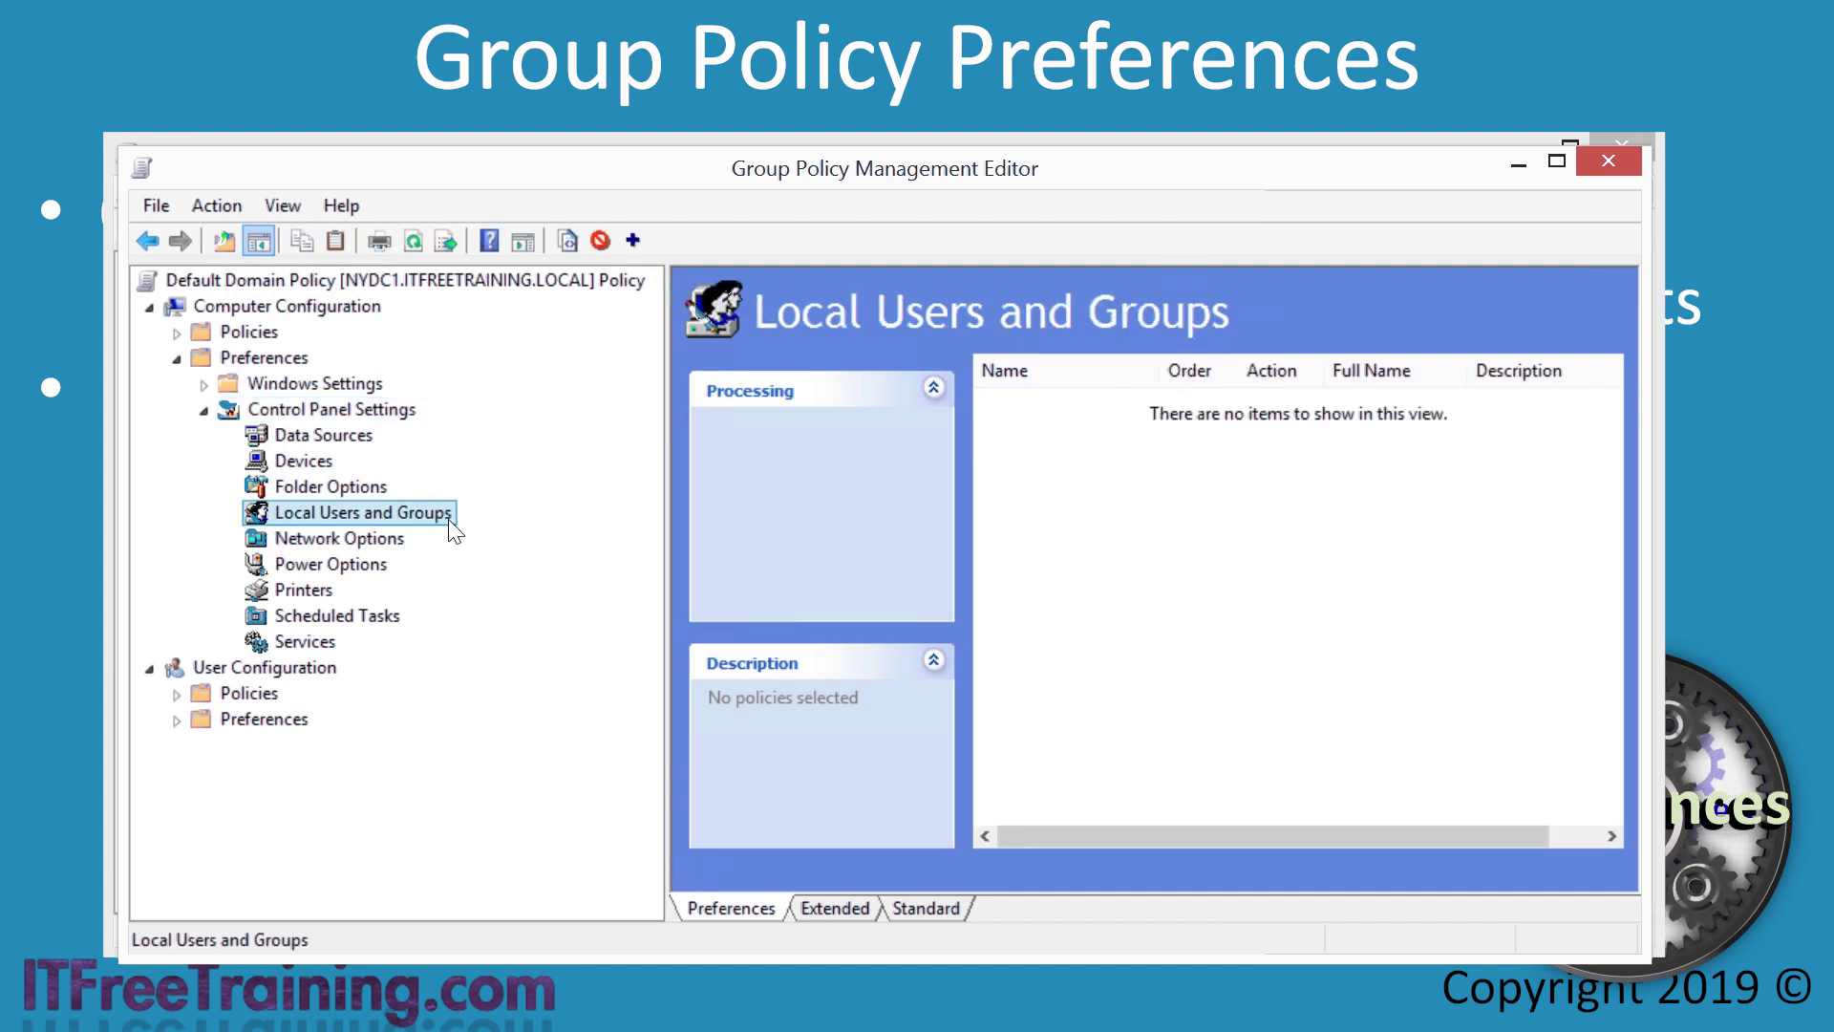
Add a new Local User preference item in the Local Users and Groups list
right_click(1145, 515)
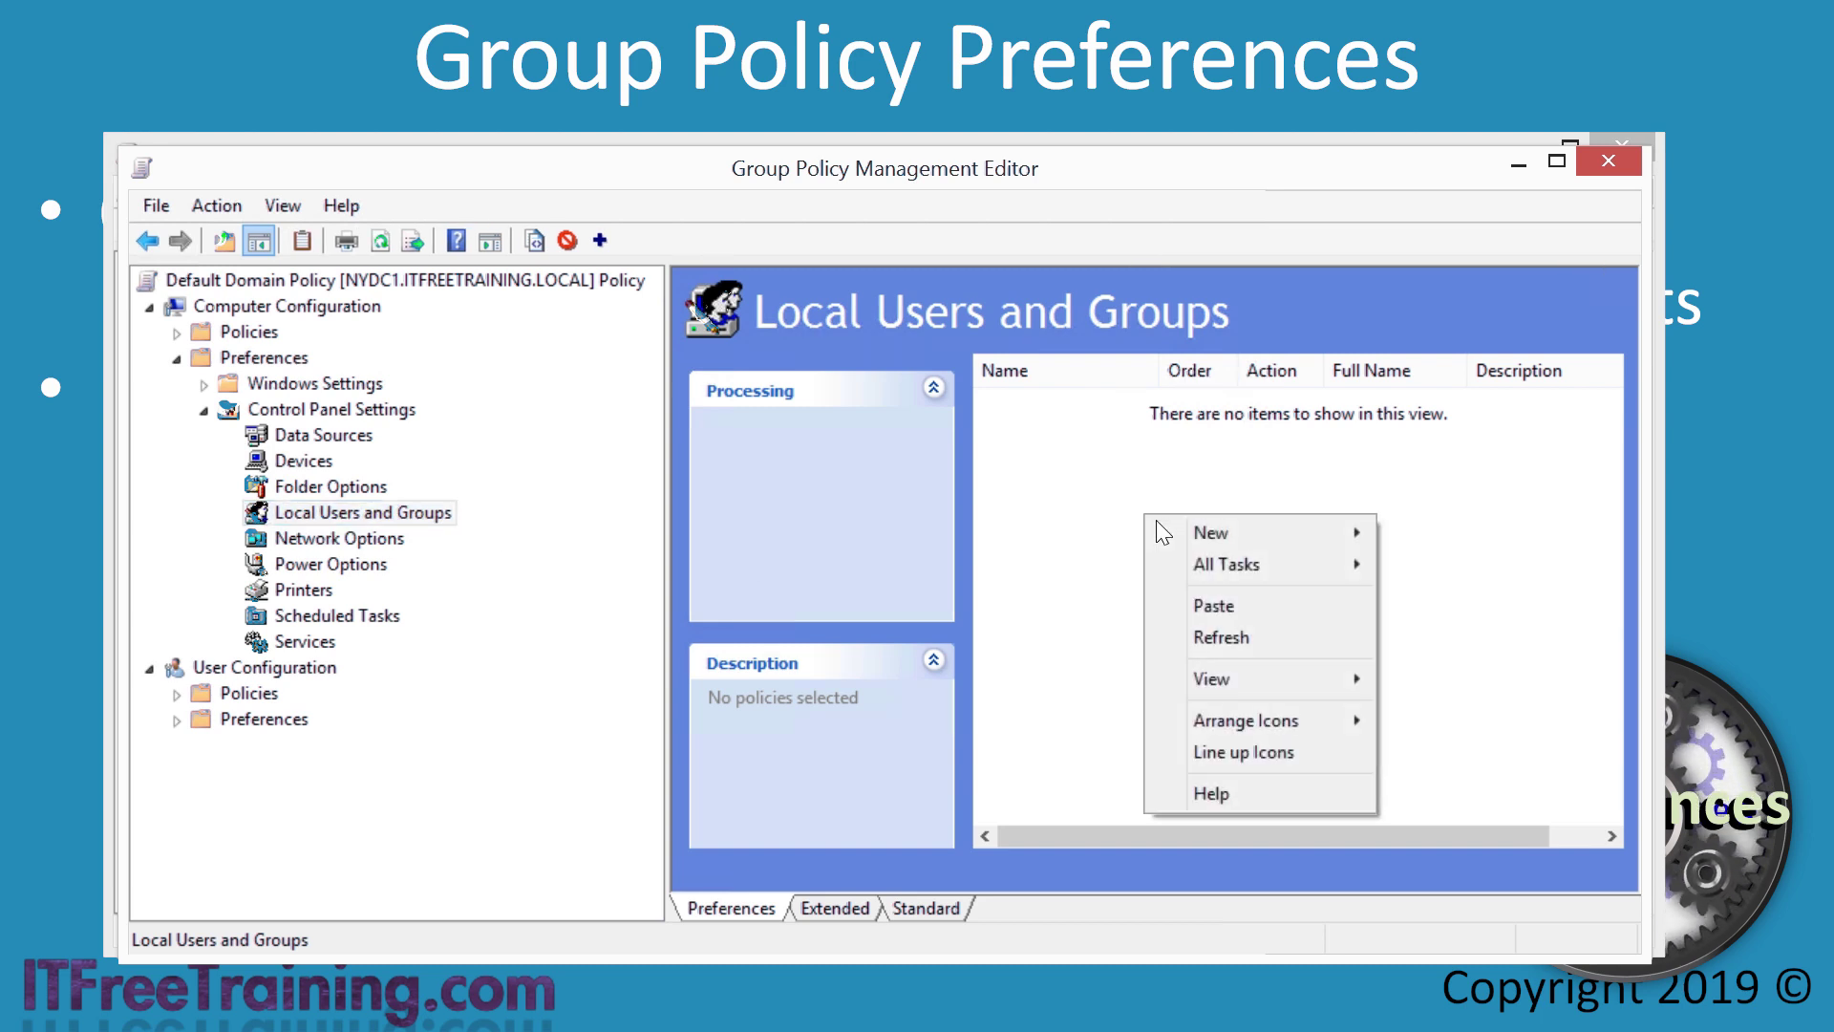
mouse_move(1184, 530)
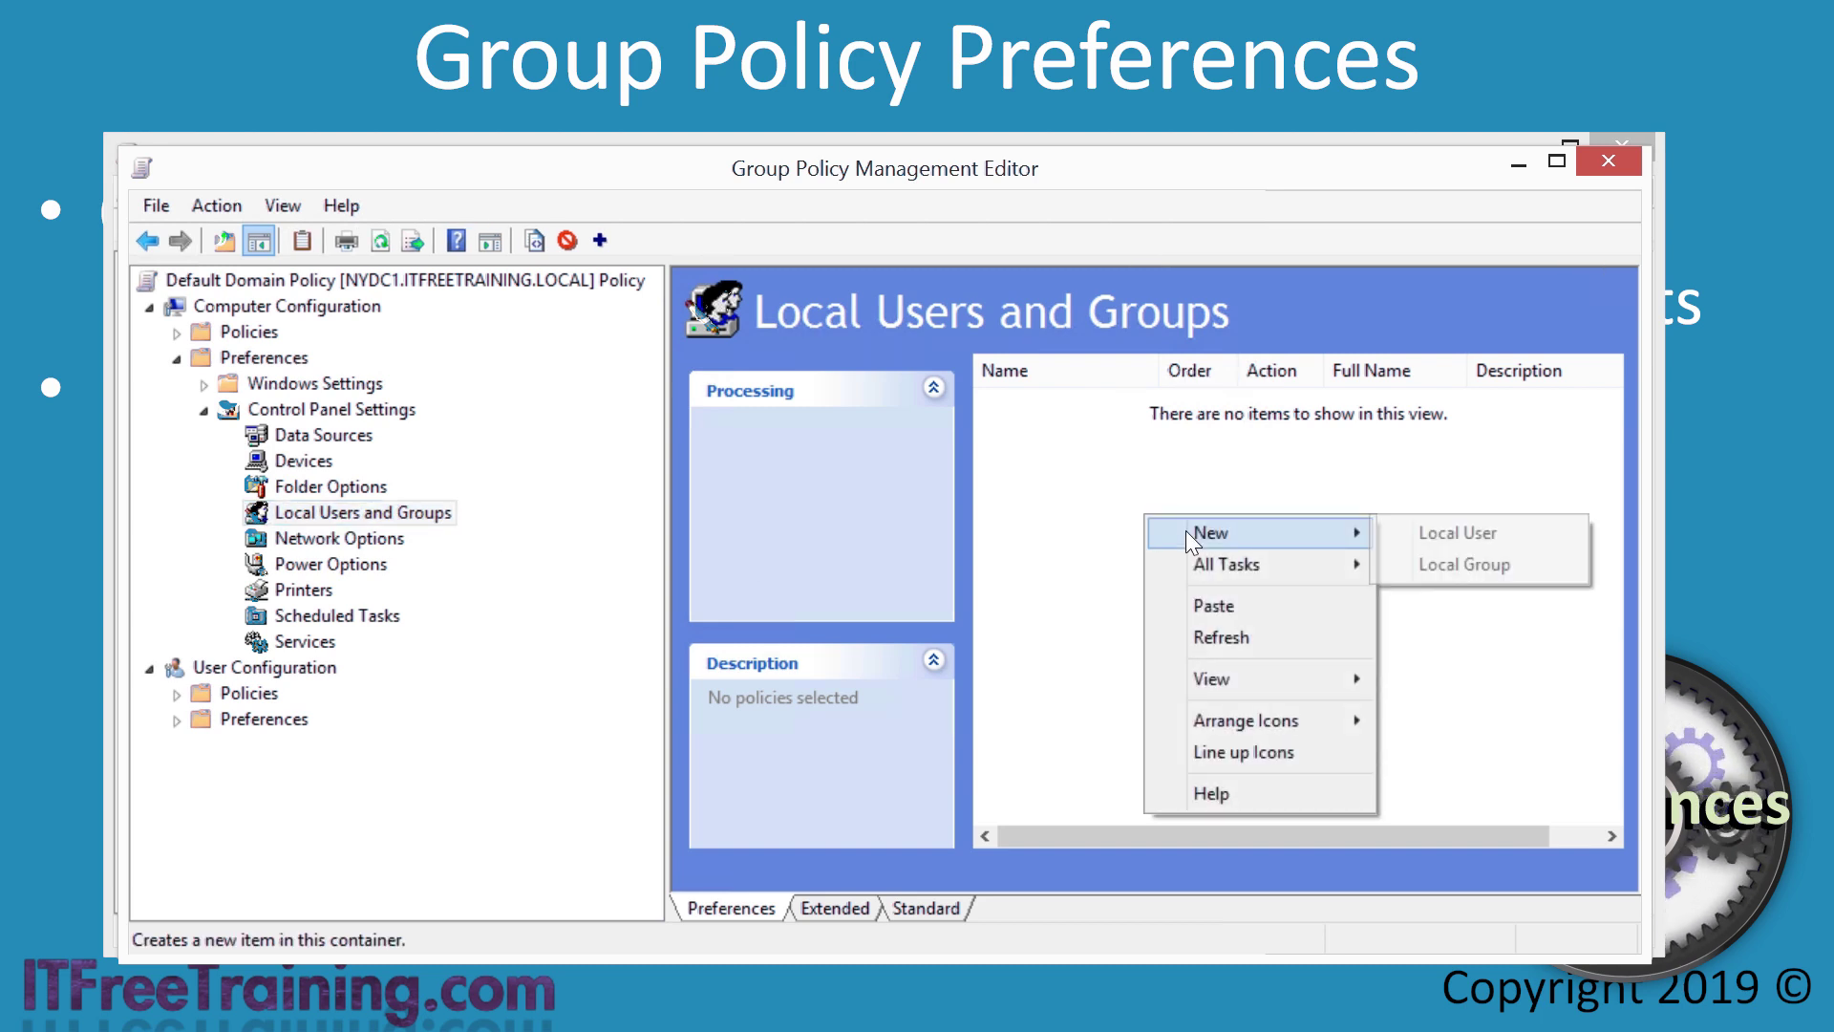
click(1490, 540)
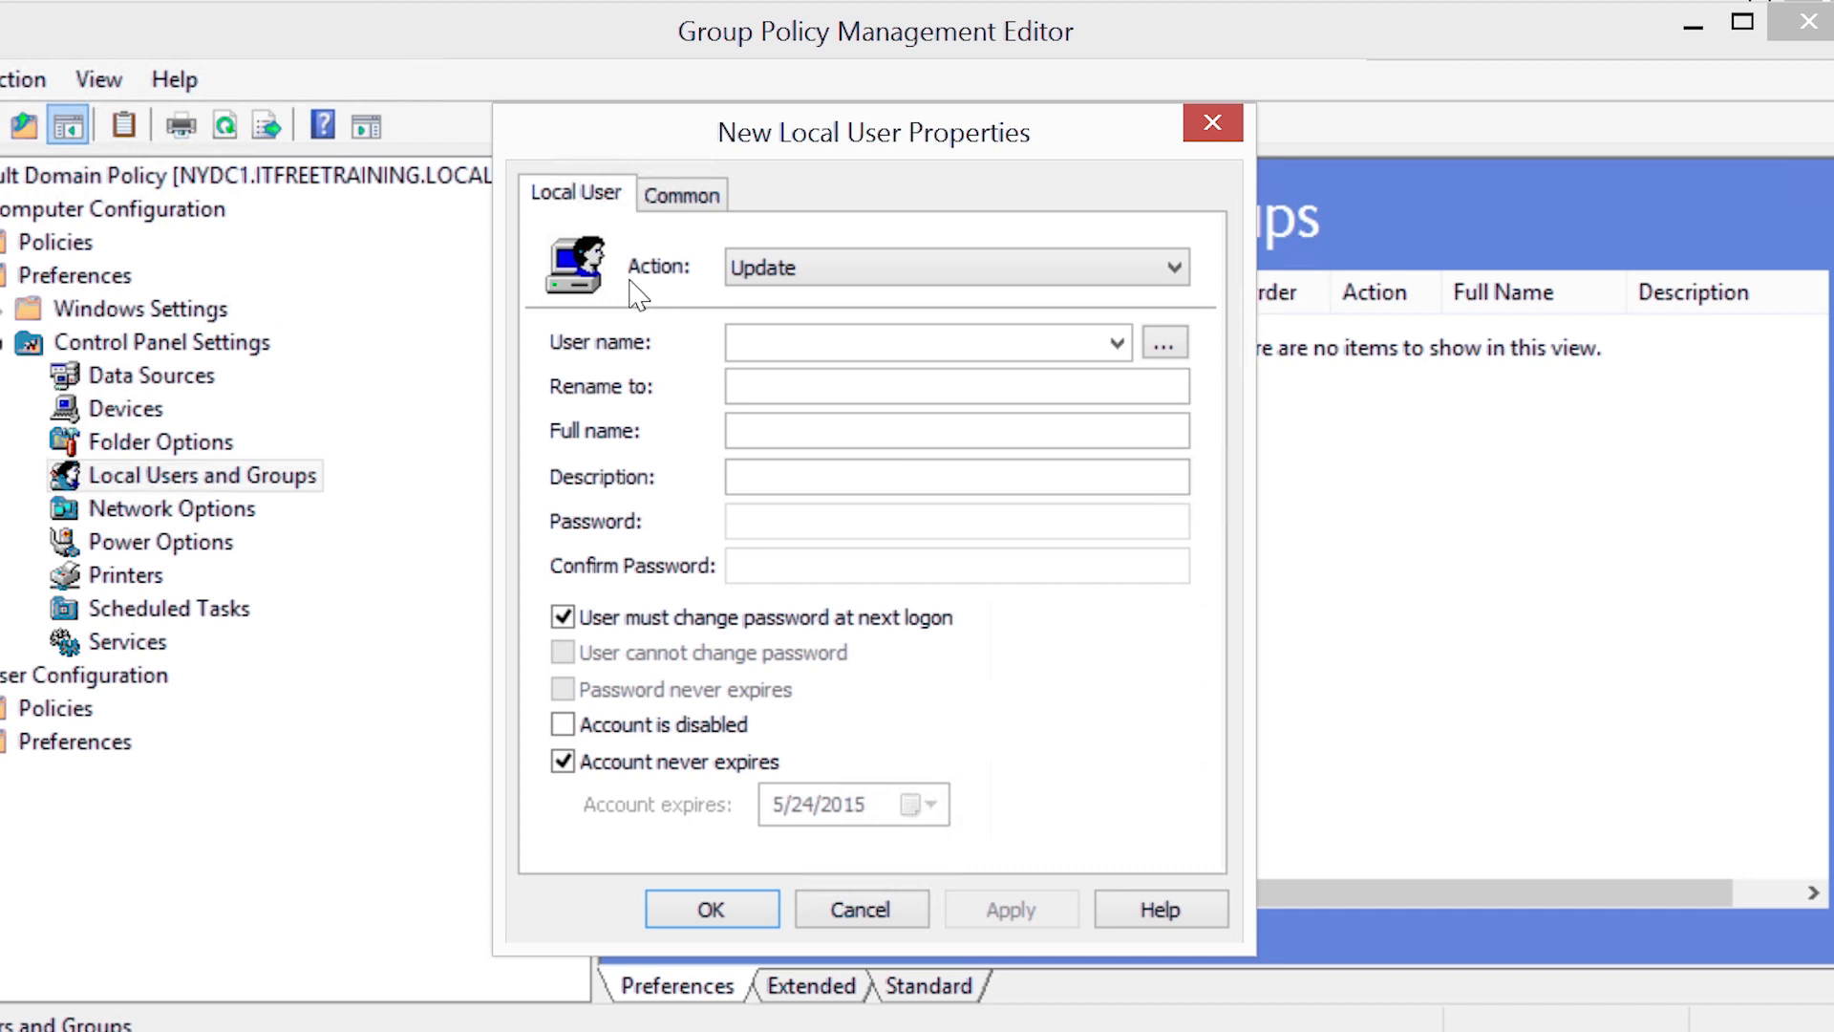
Check the available Action options for the local user item, keeping Update
click(831, 268)
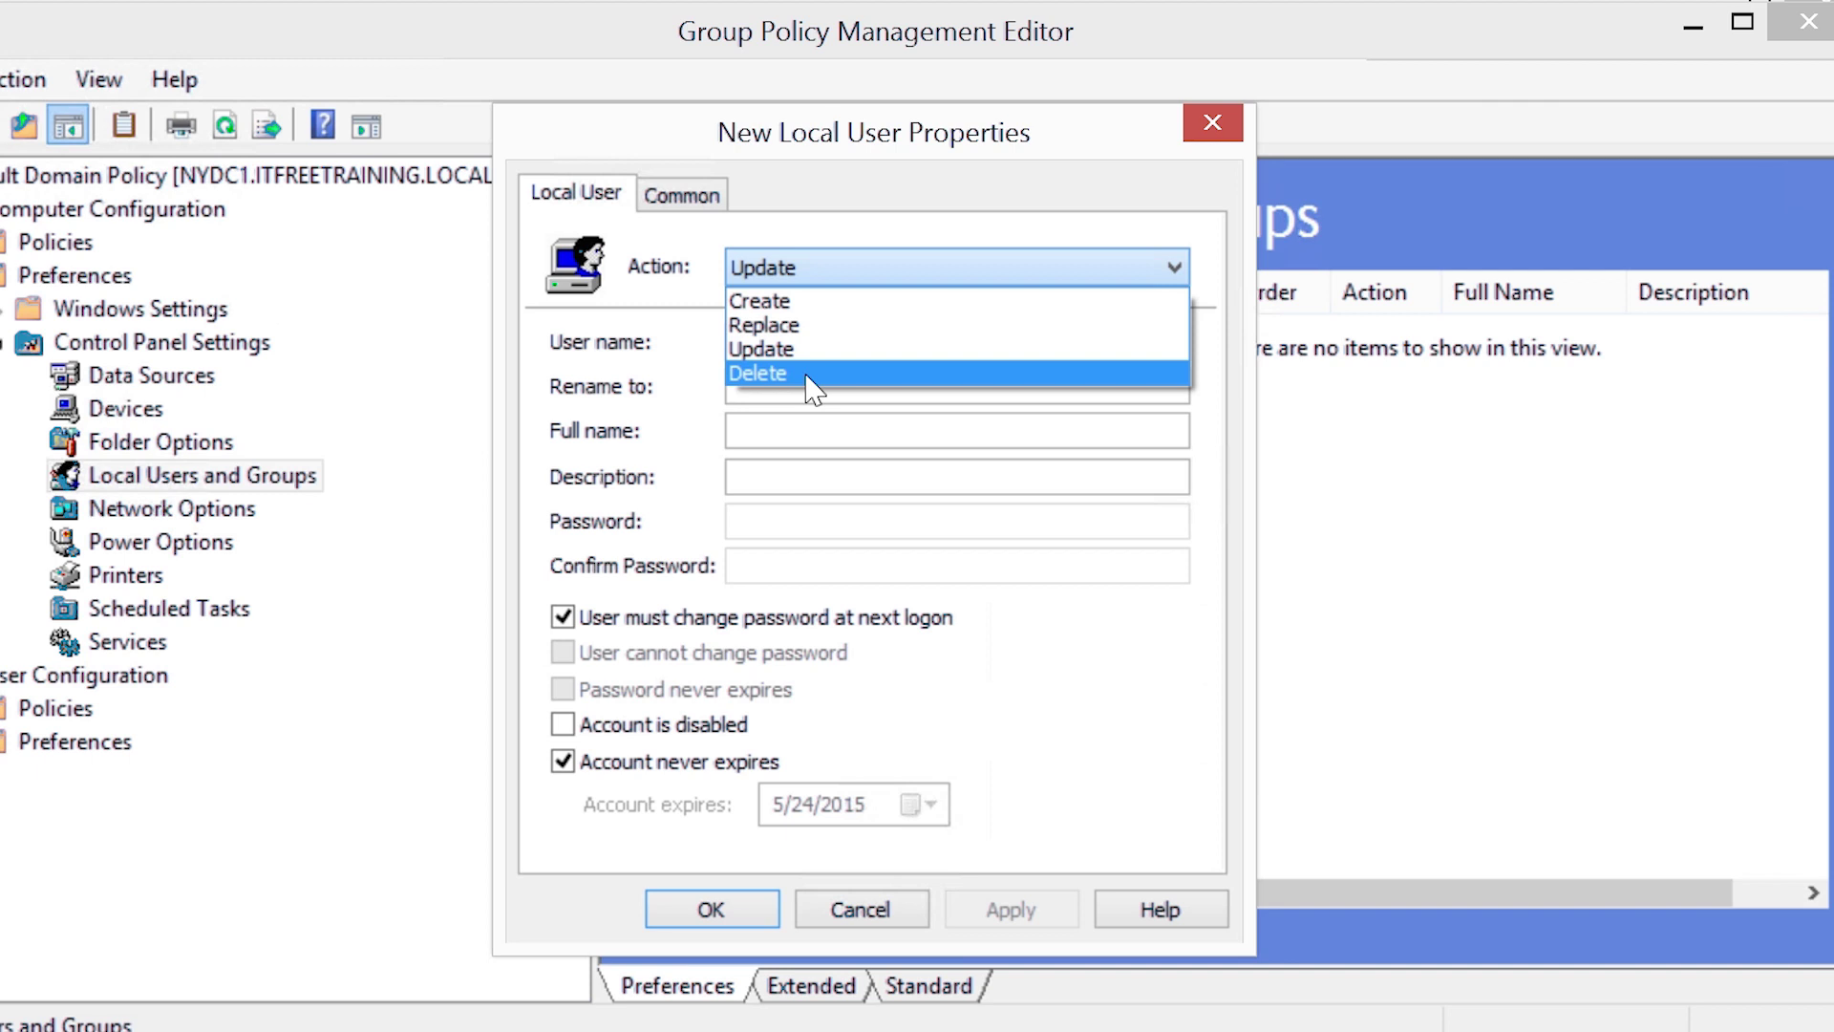
Keep Action on Update, set User name to Support and Rename to ITSupport
click(674, 378)
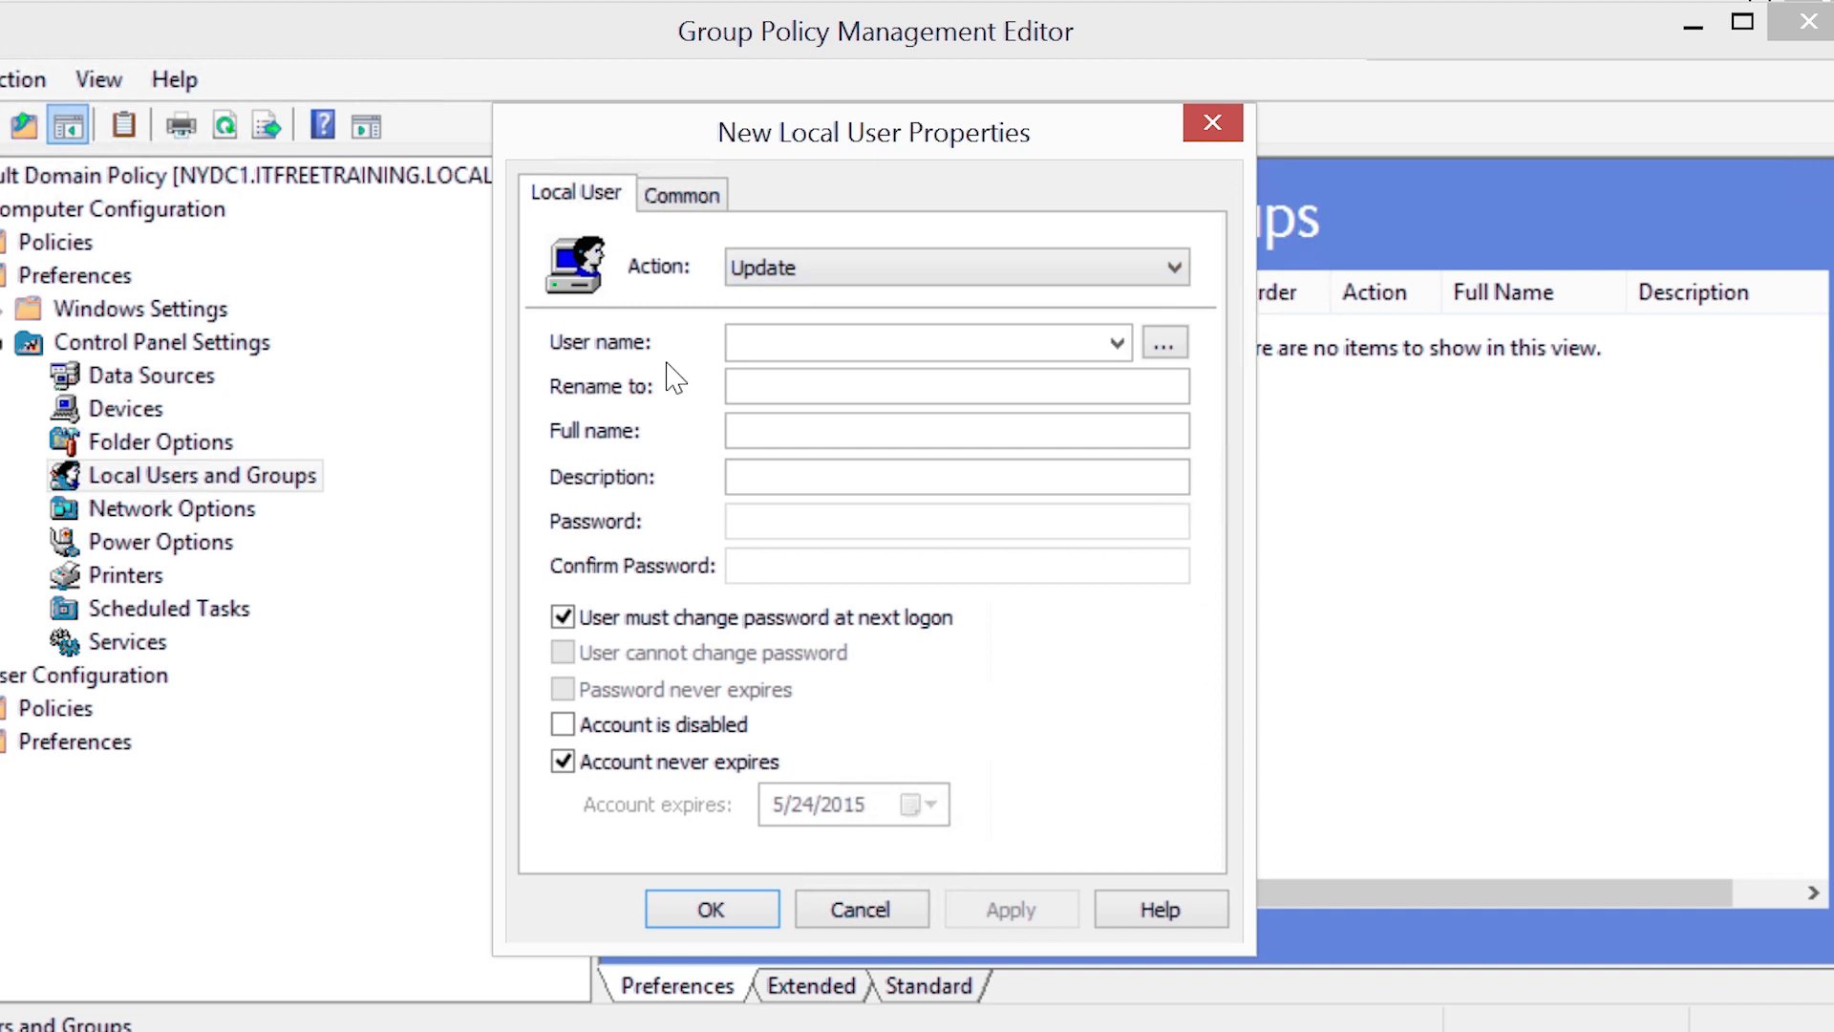
click(783, 349)
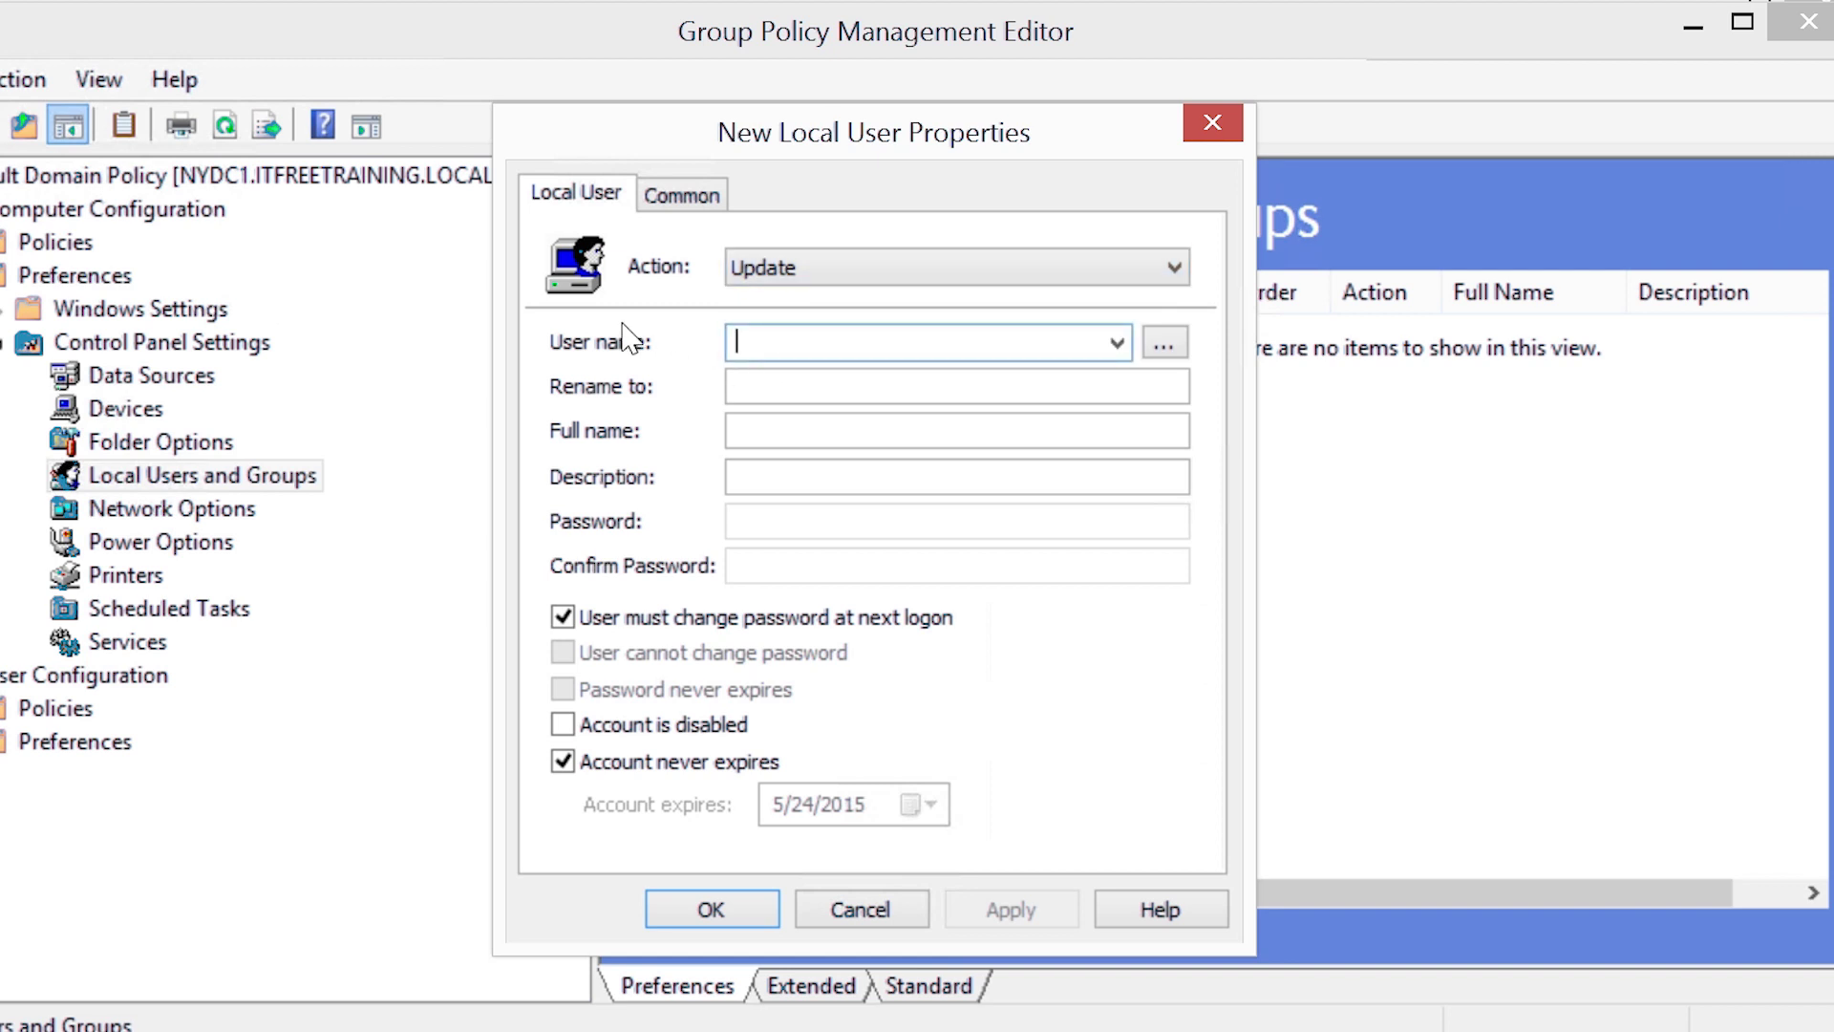
text(Support)
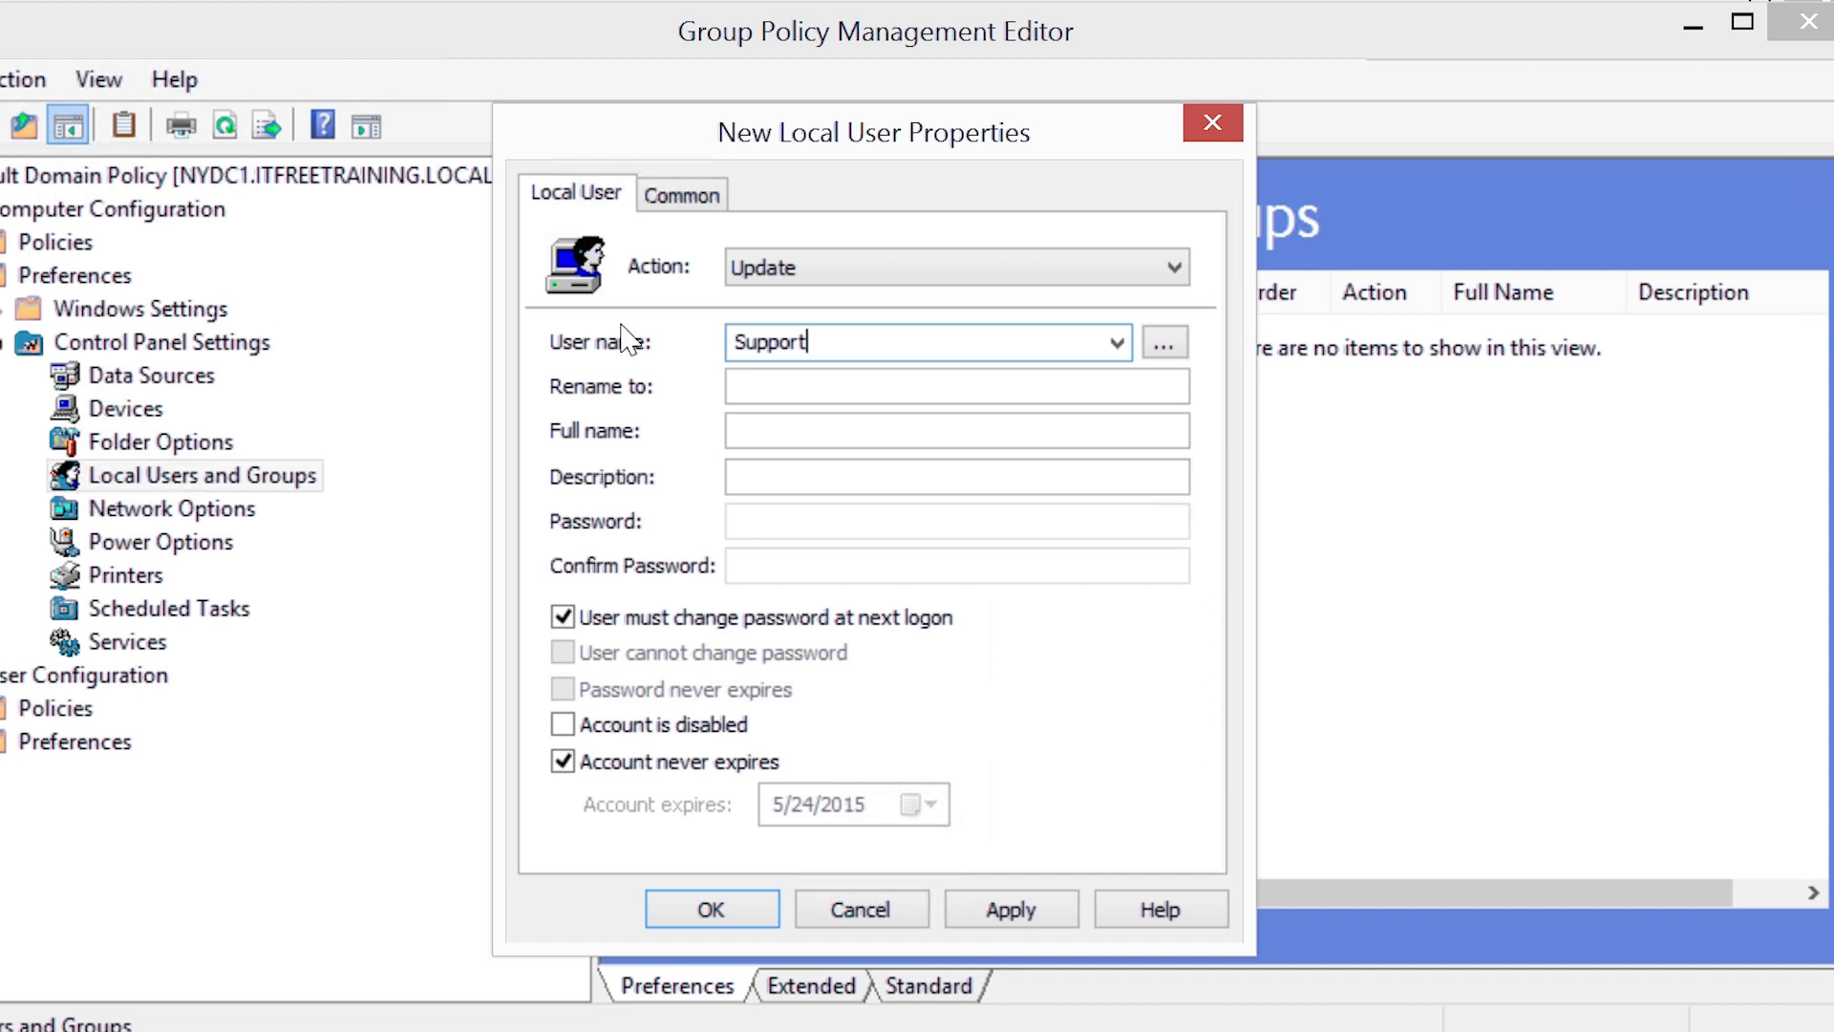
click(761, 394)
text(ITSupport)
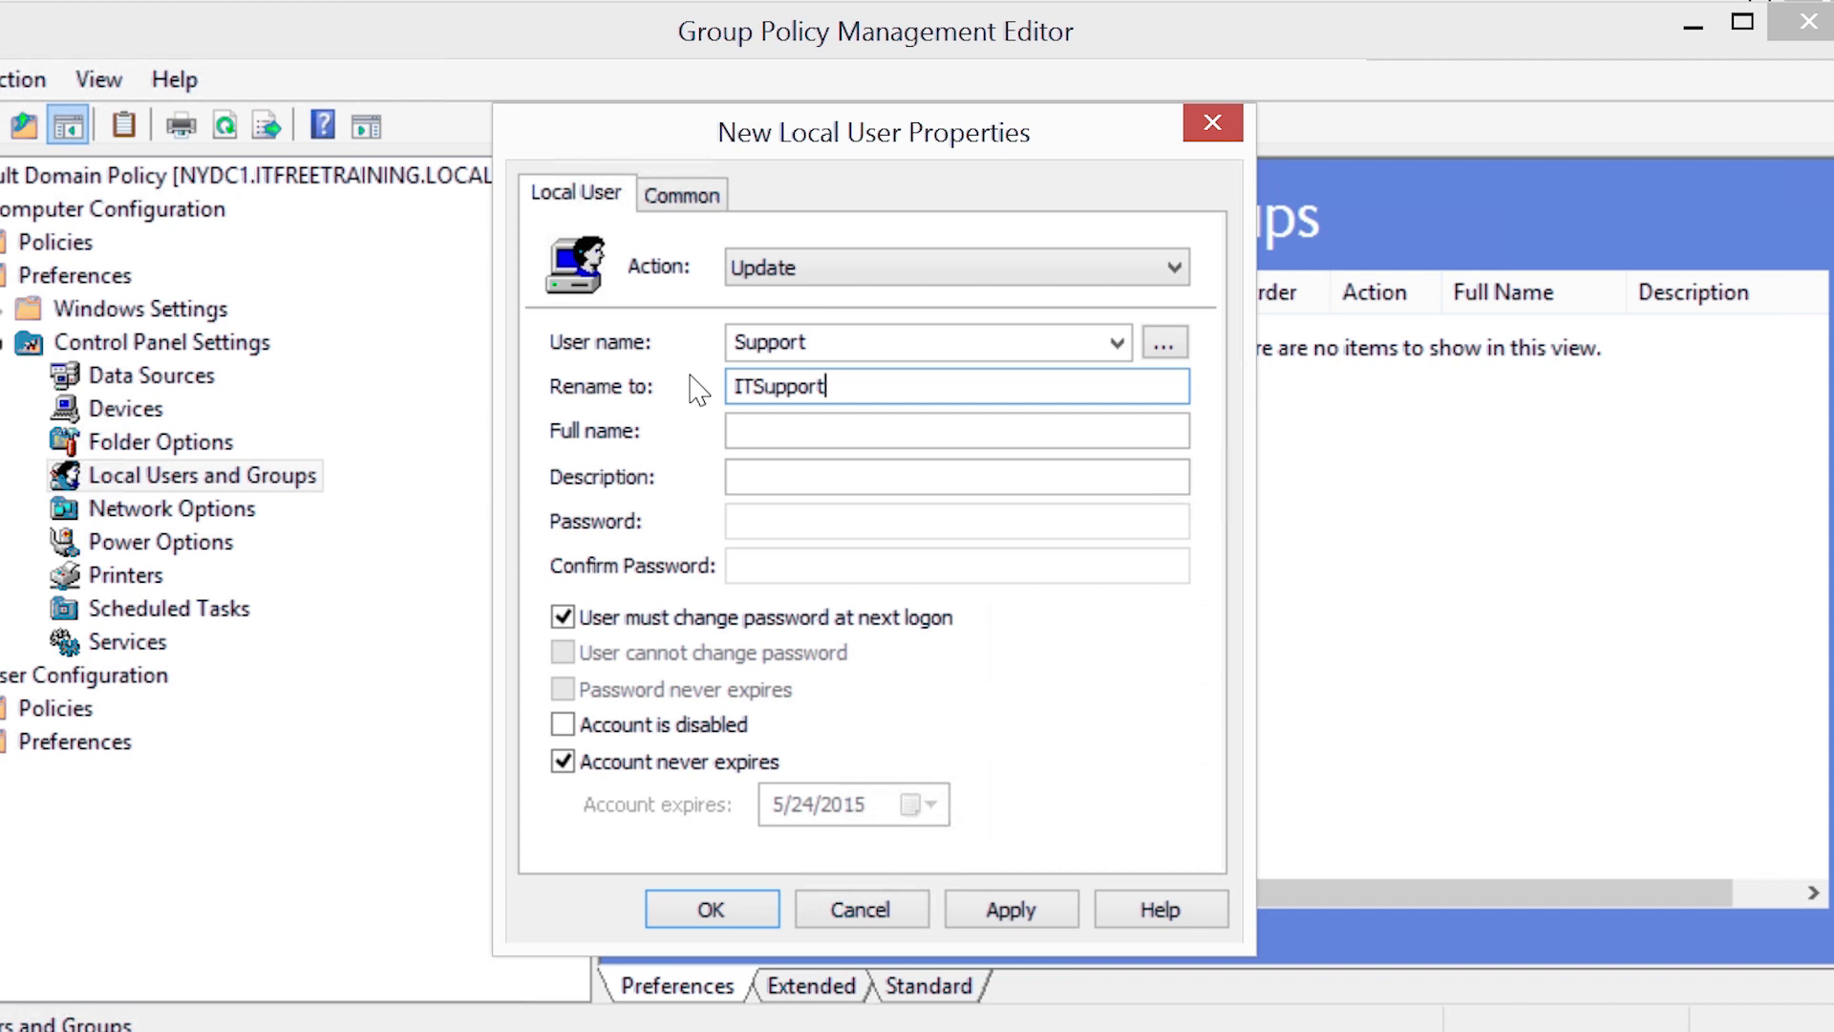
Copy ITSupport into both the Full name and Description fields
drag(868, 392, 649, 387)
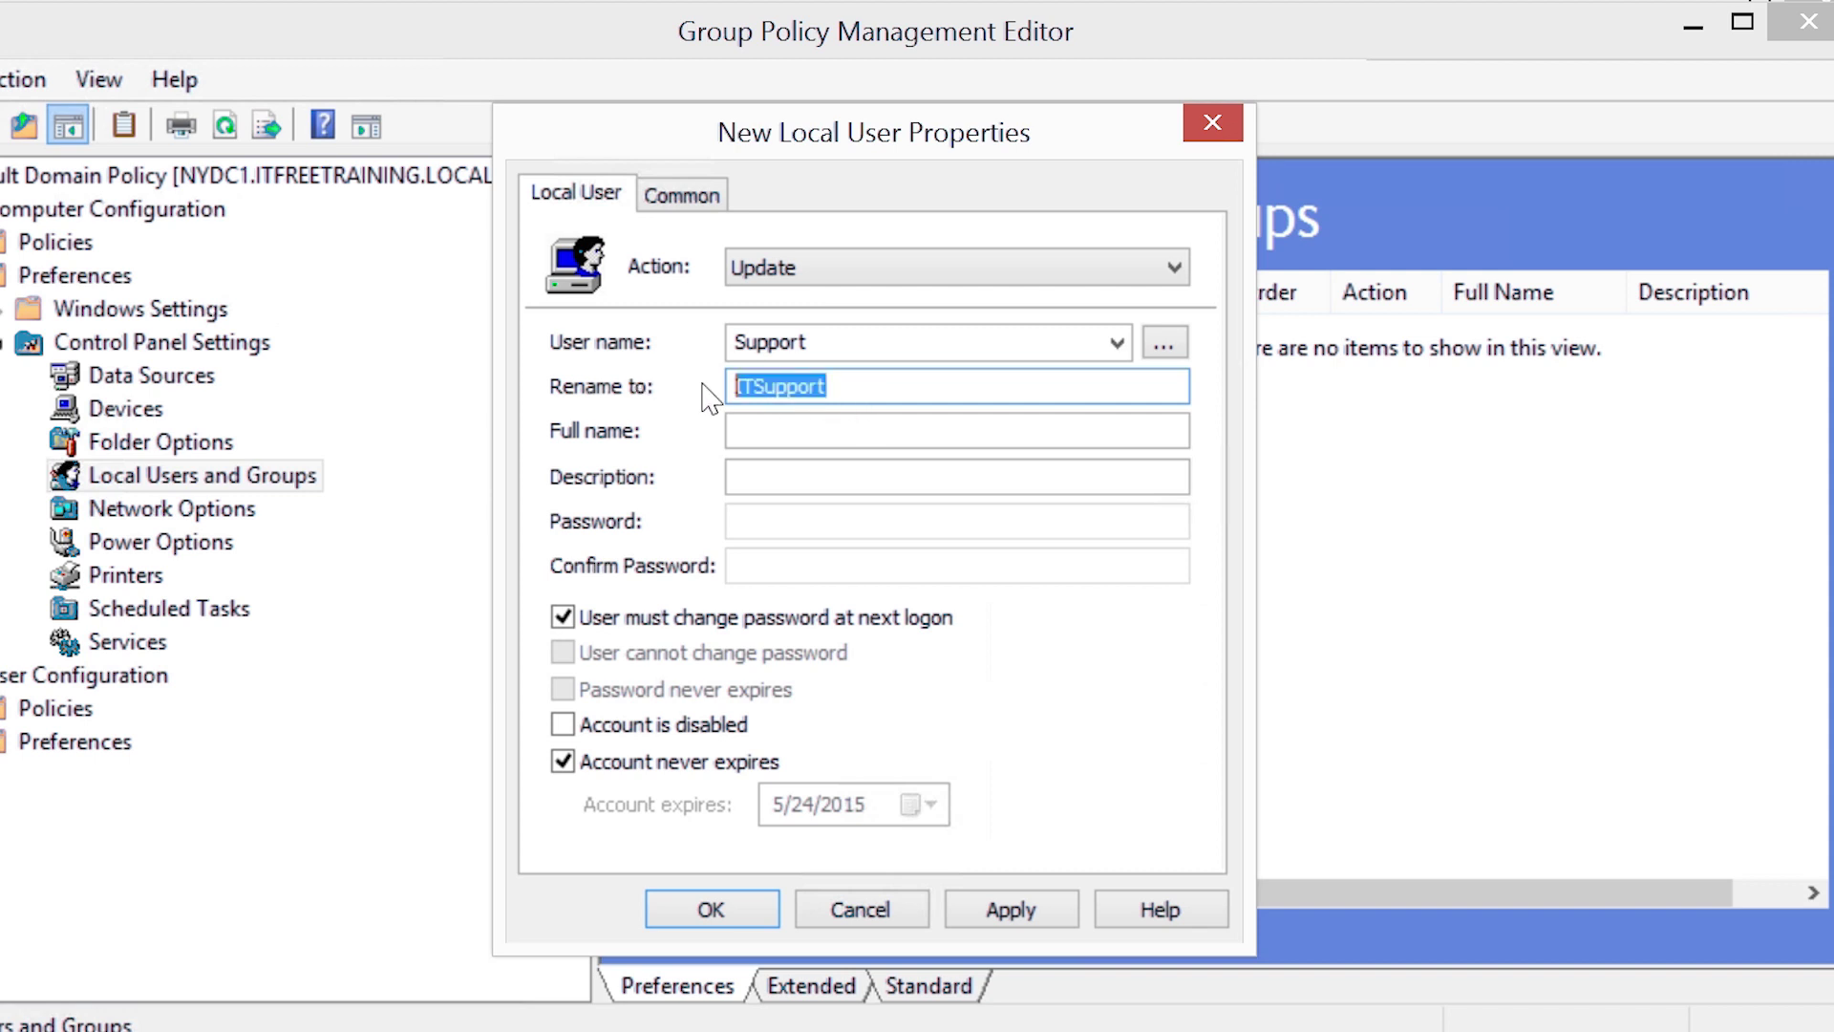
key(ctrl+c)
click(786, 434)
key(ctrl+v)
click(805, 478)
key(ctrl+v)
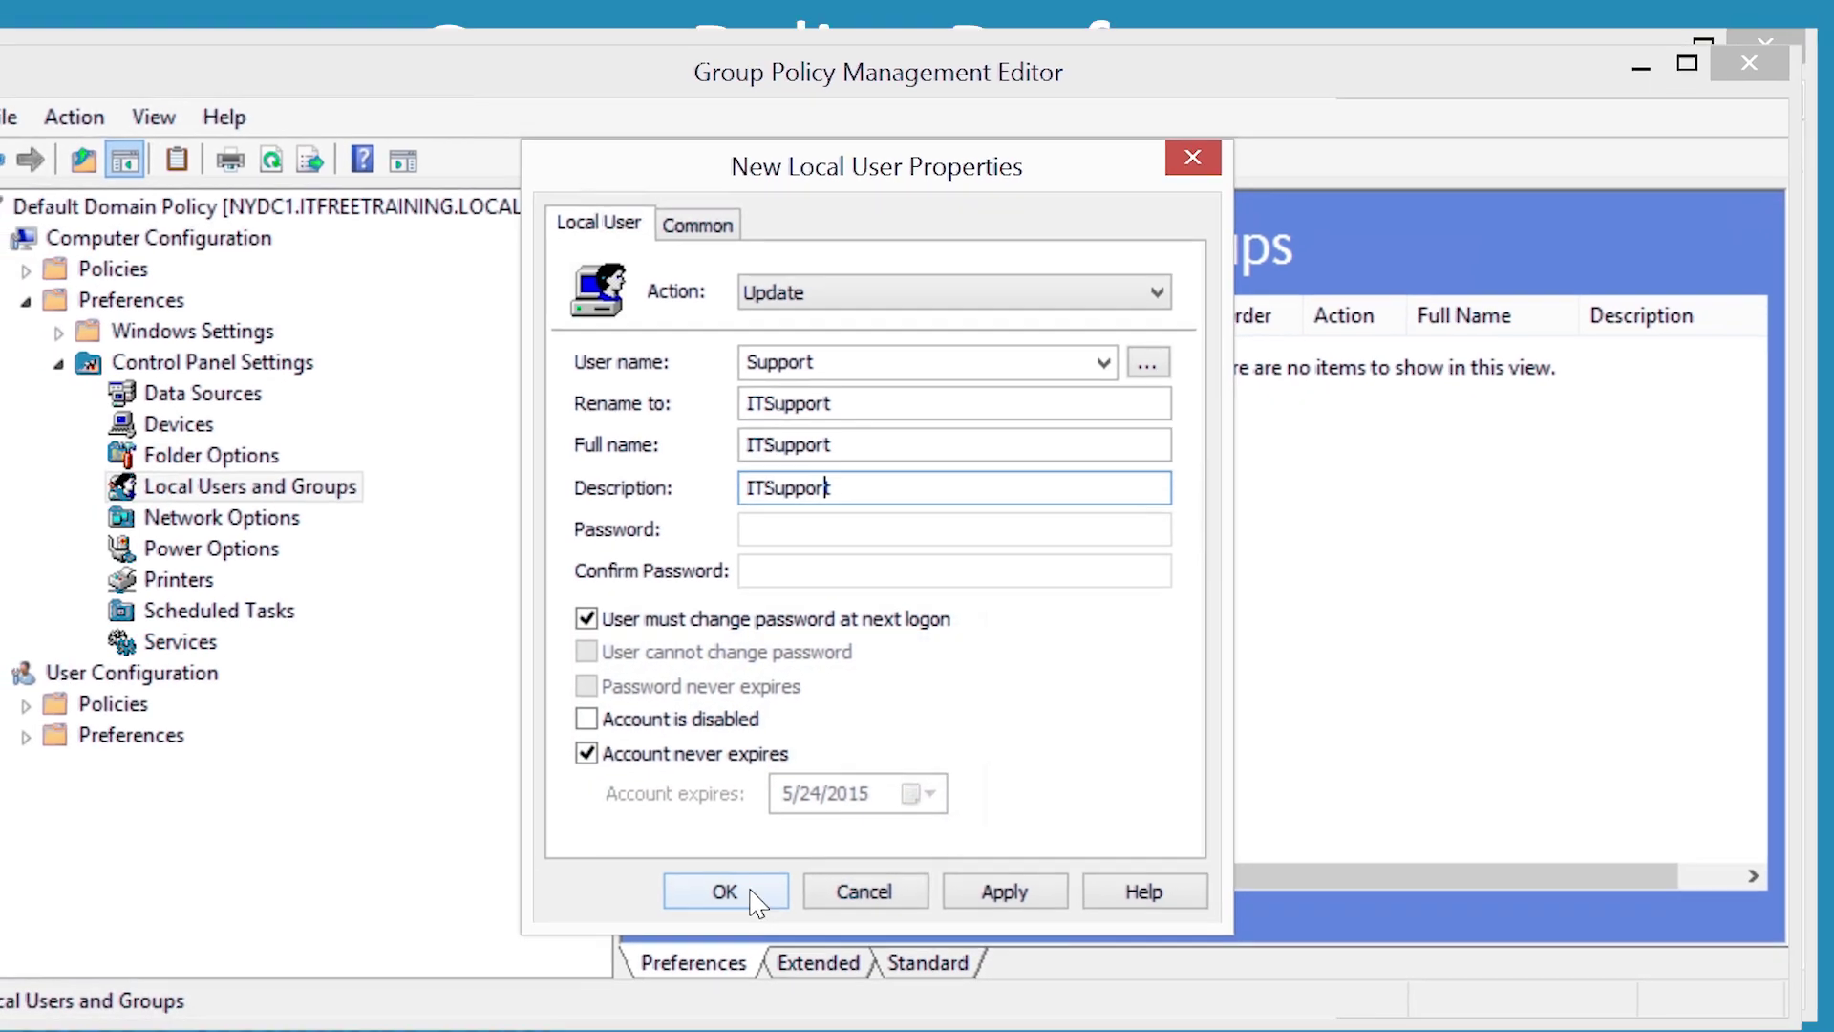
Save the Support-to-ITSupport rename item and bring up the New menu under Network Options
click(743, 912)
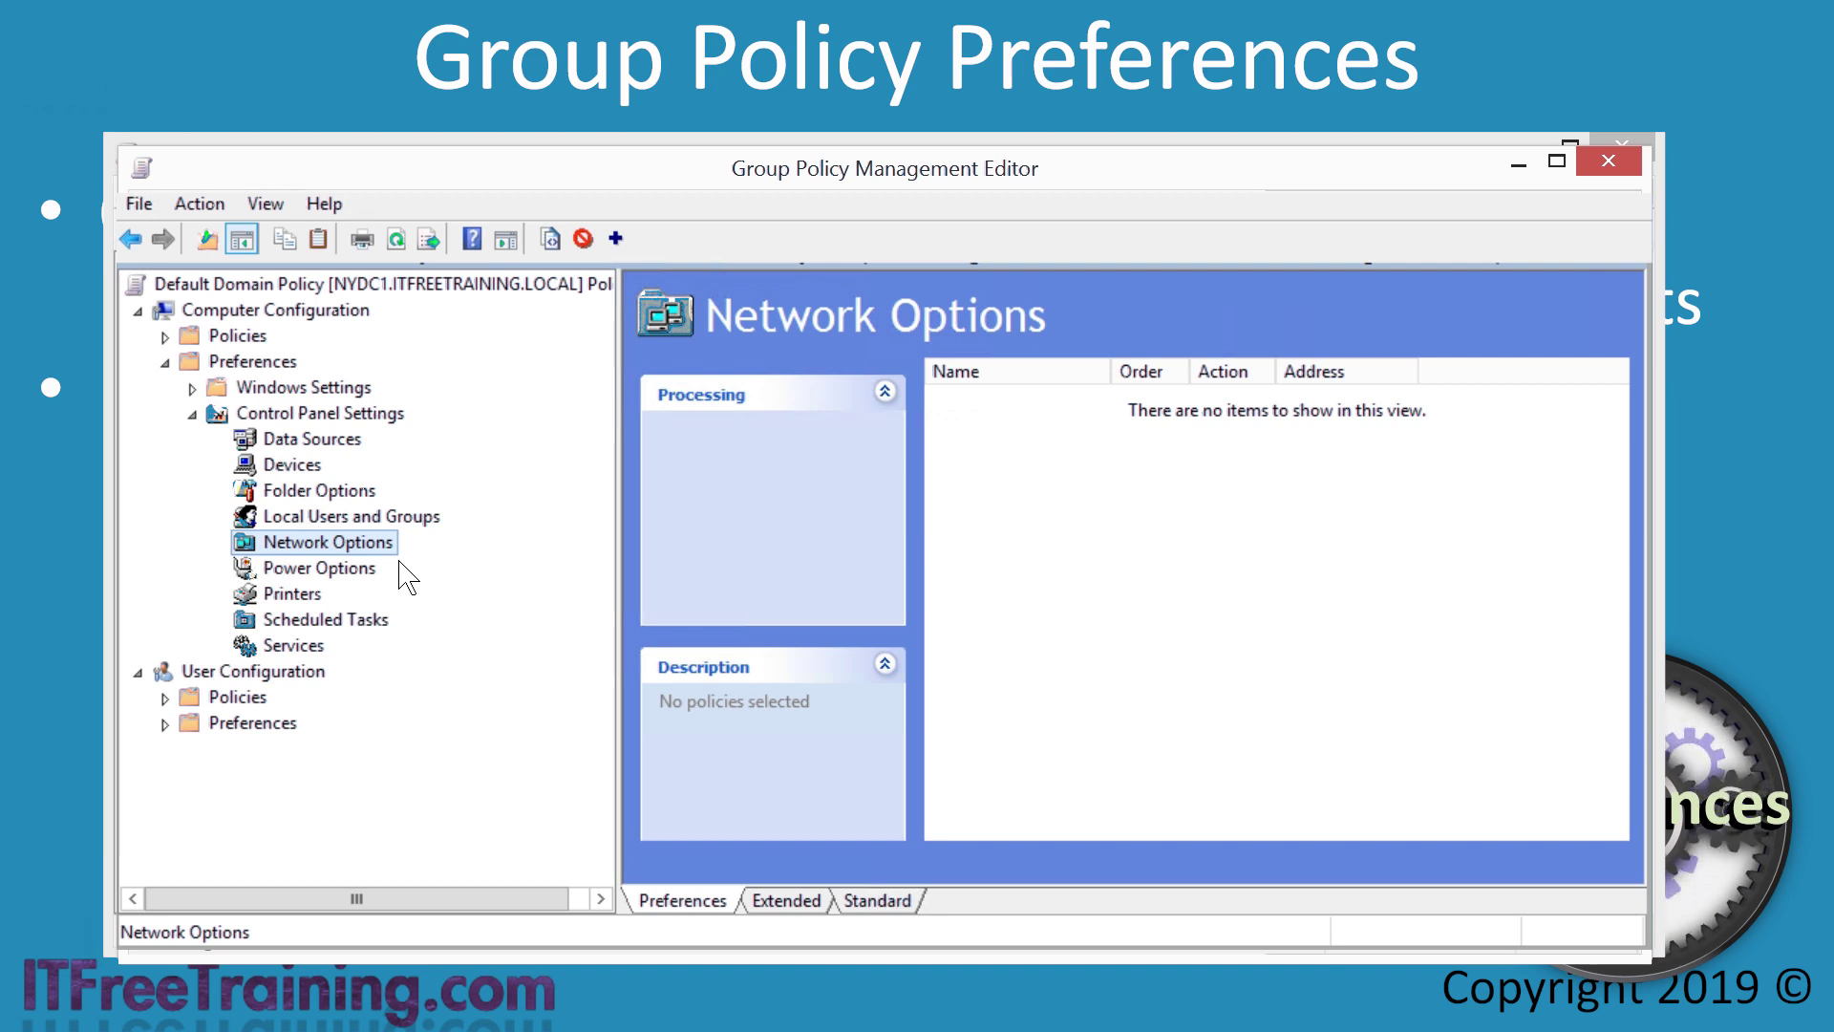
right_click(1064, 499)
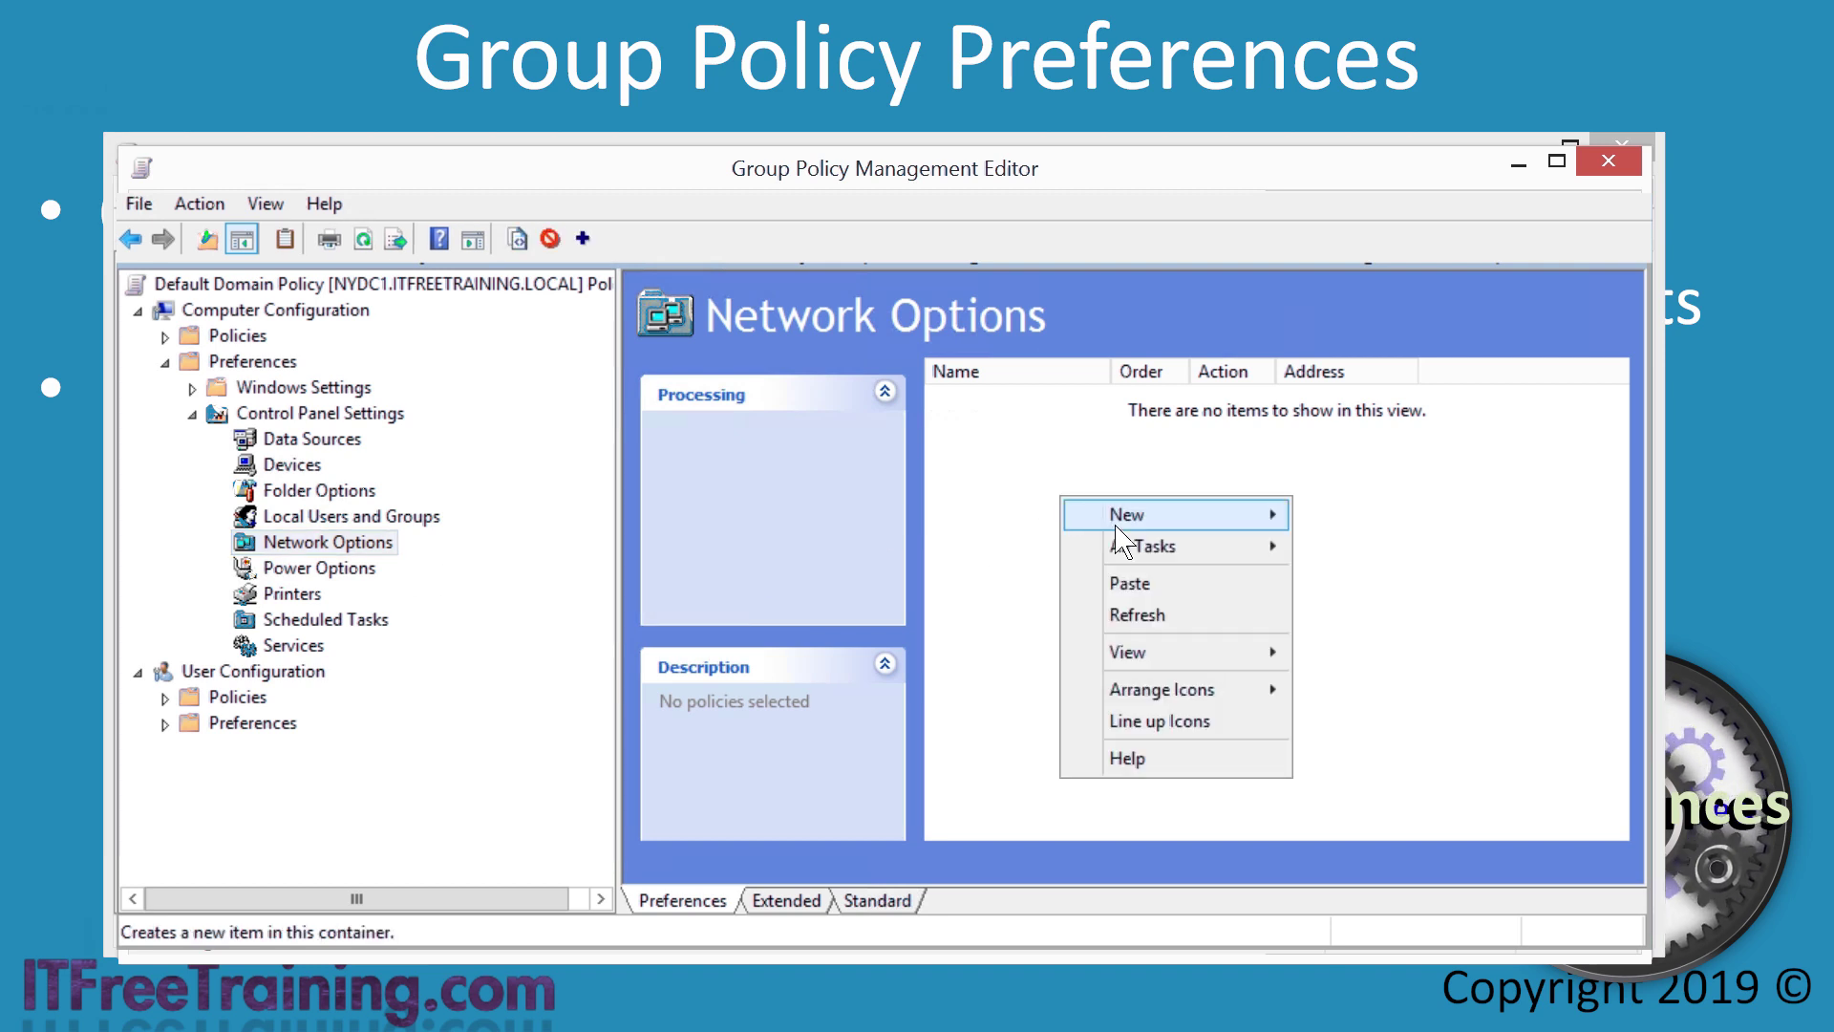
mouse_move(1127, 520)
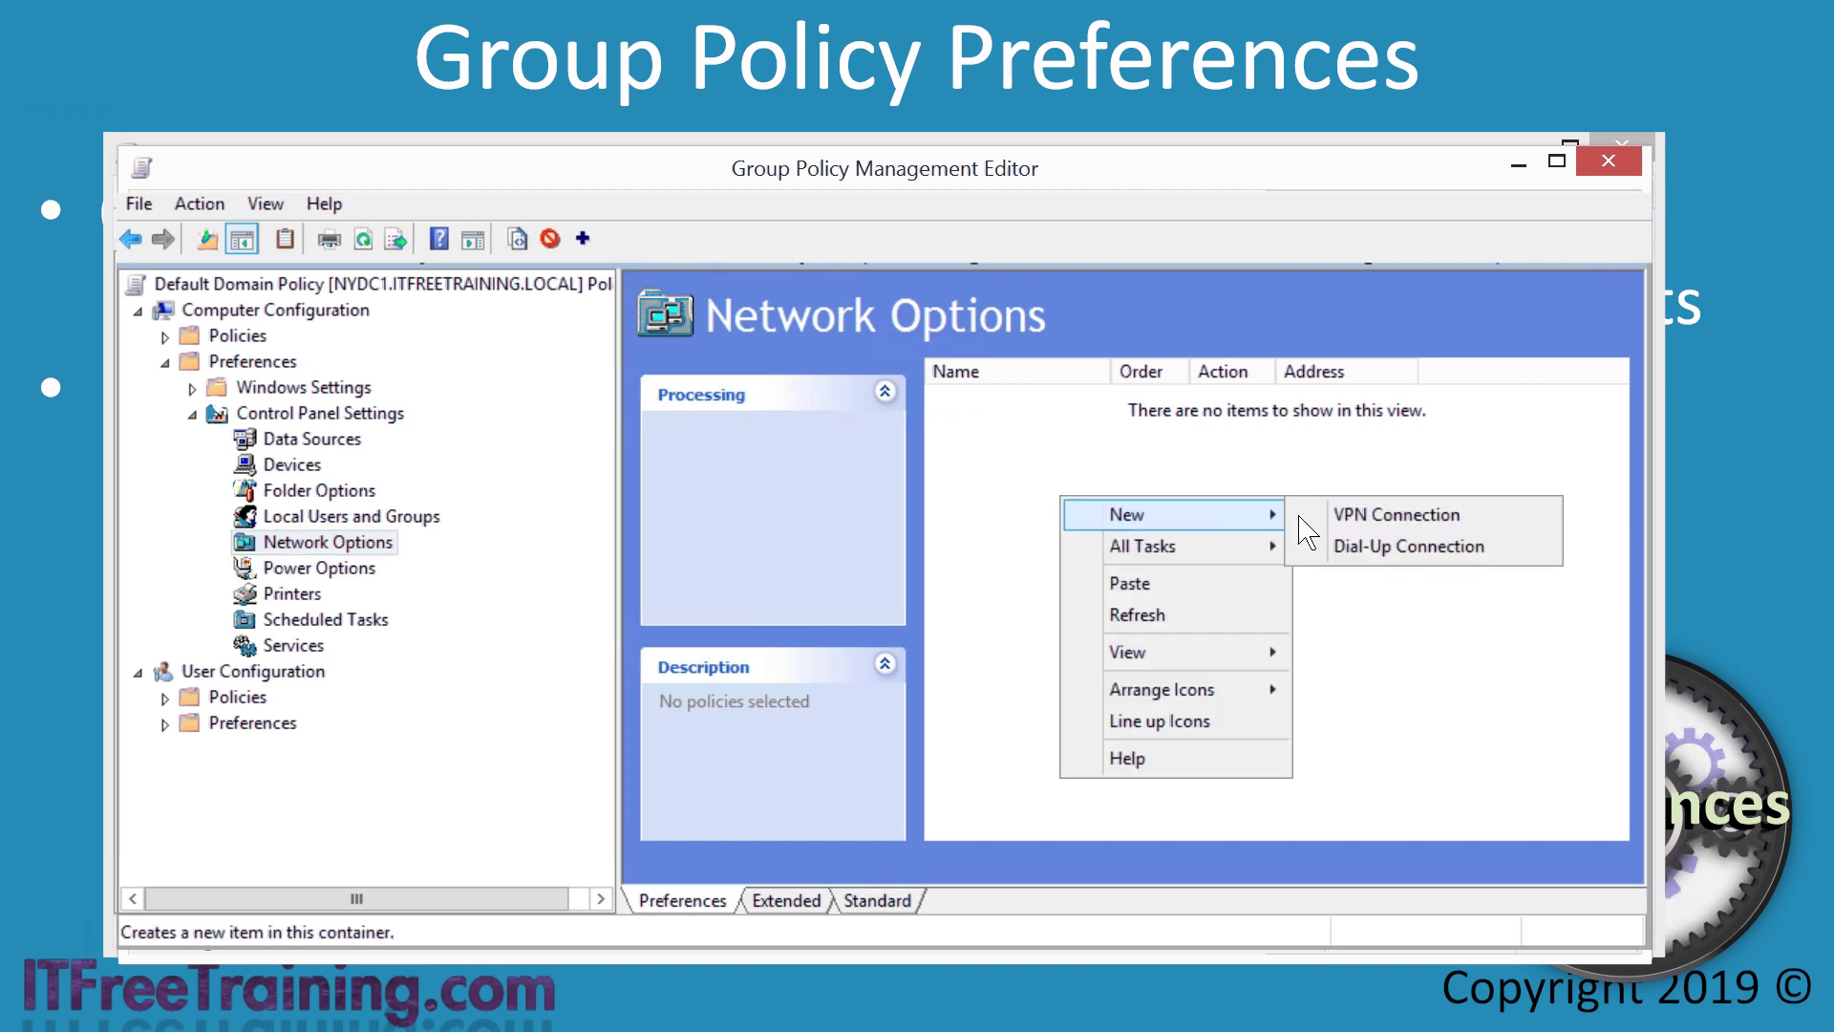
Add a VPN Connection item with action Create, name 'Company VPN' and IP 192.168.2.2
click(1493, 524)
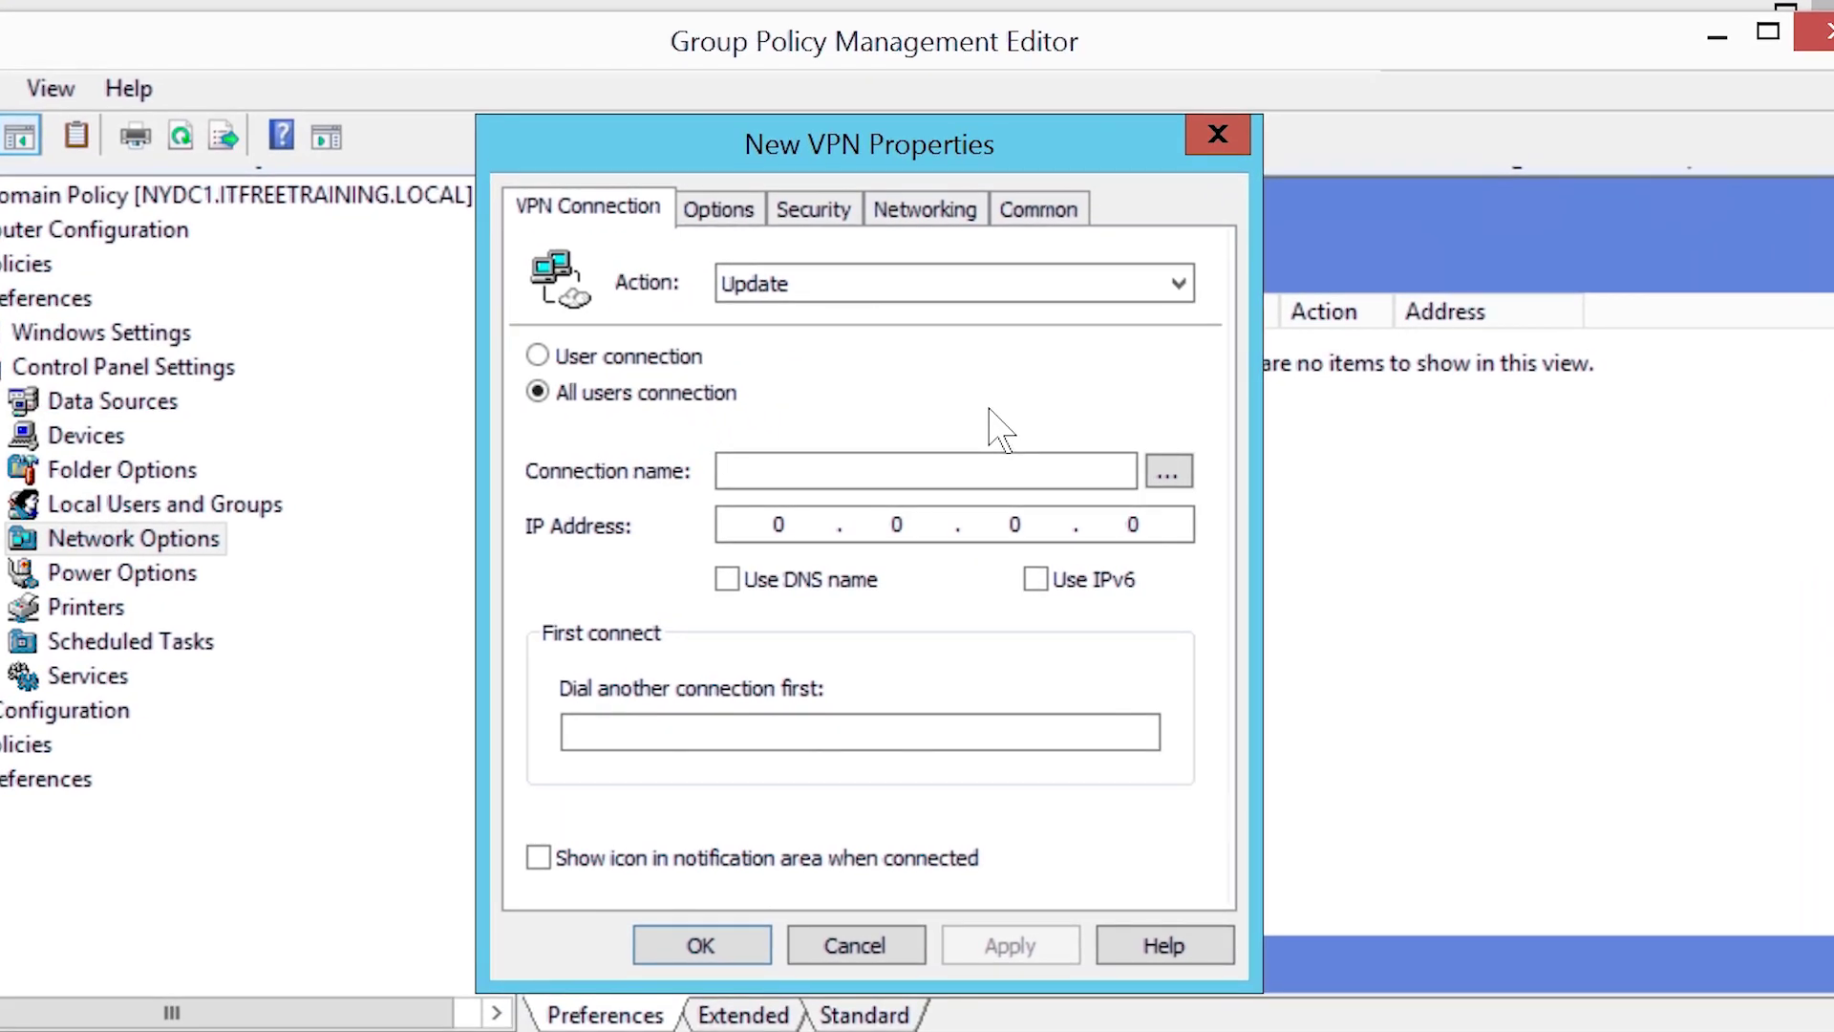
click(1190, 292)
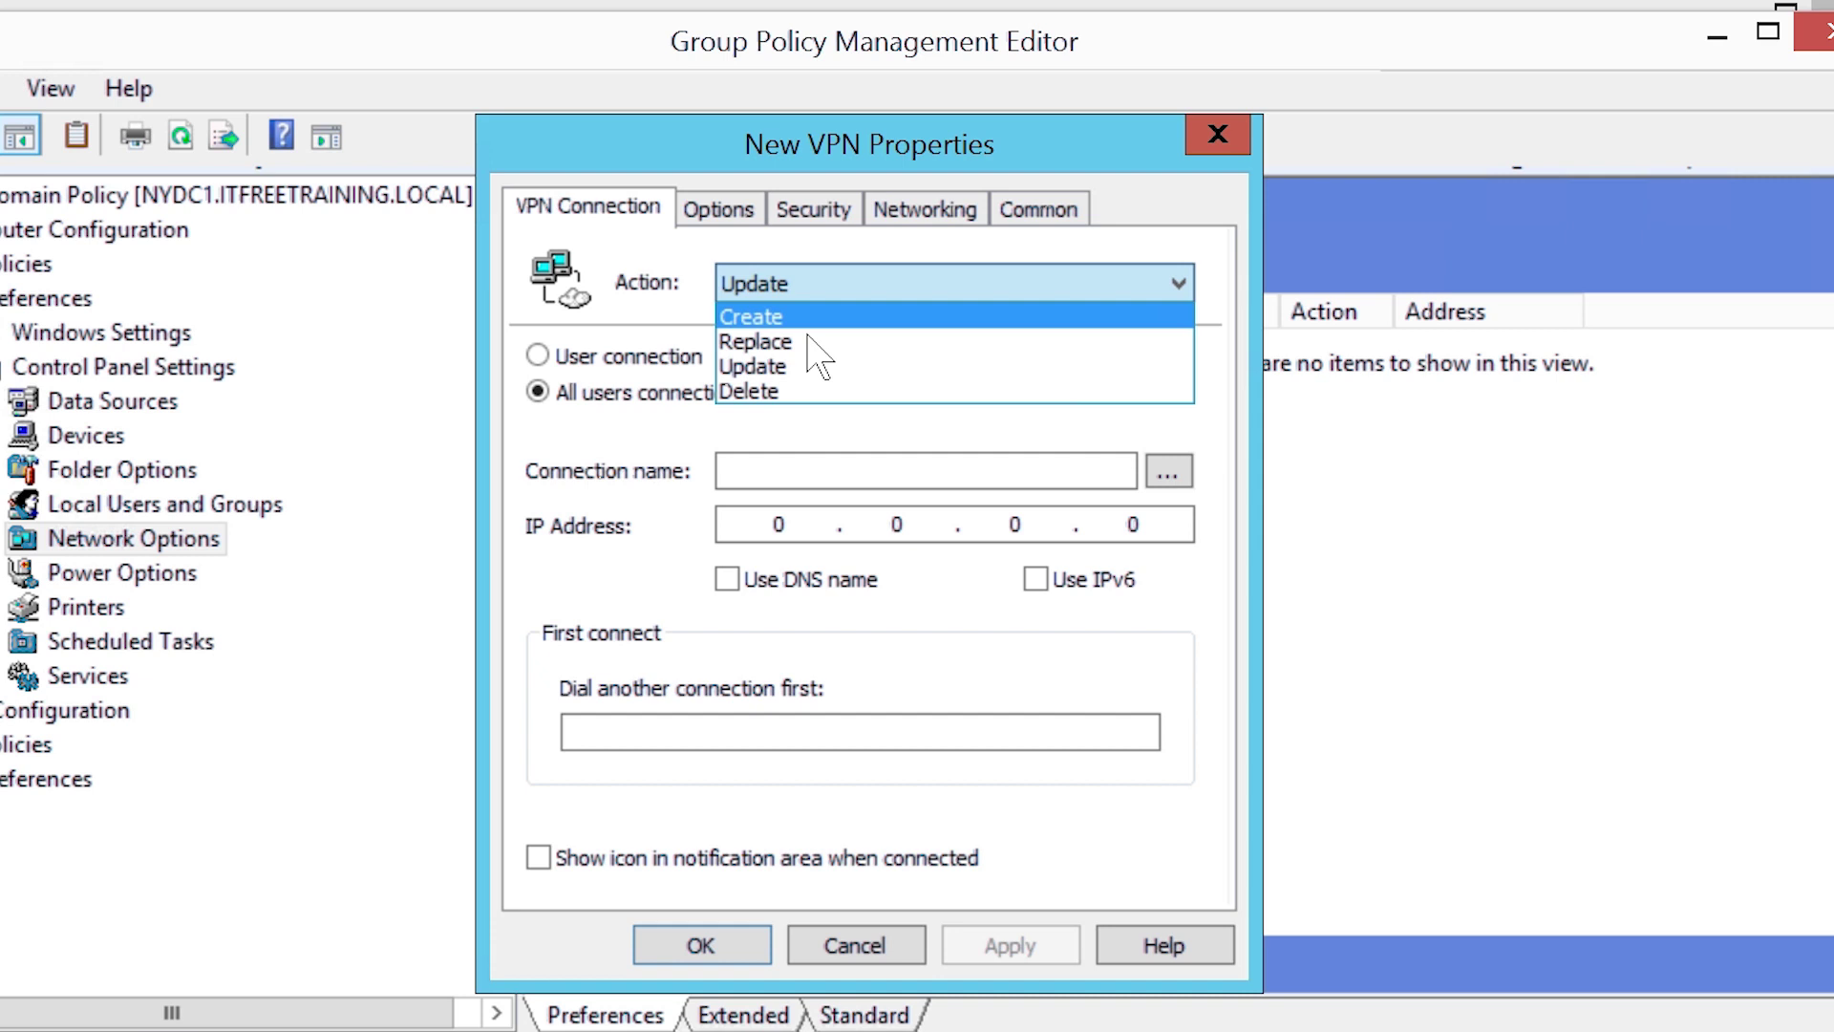
key(Return)
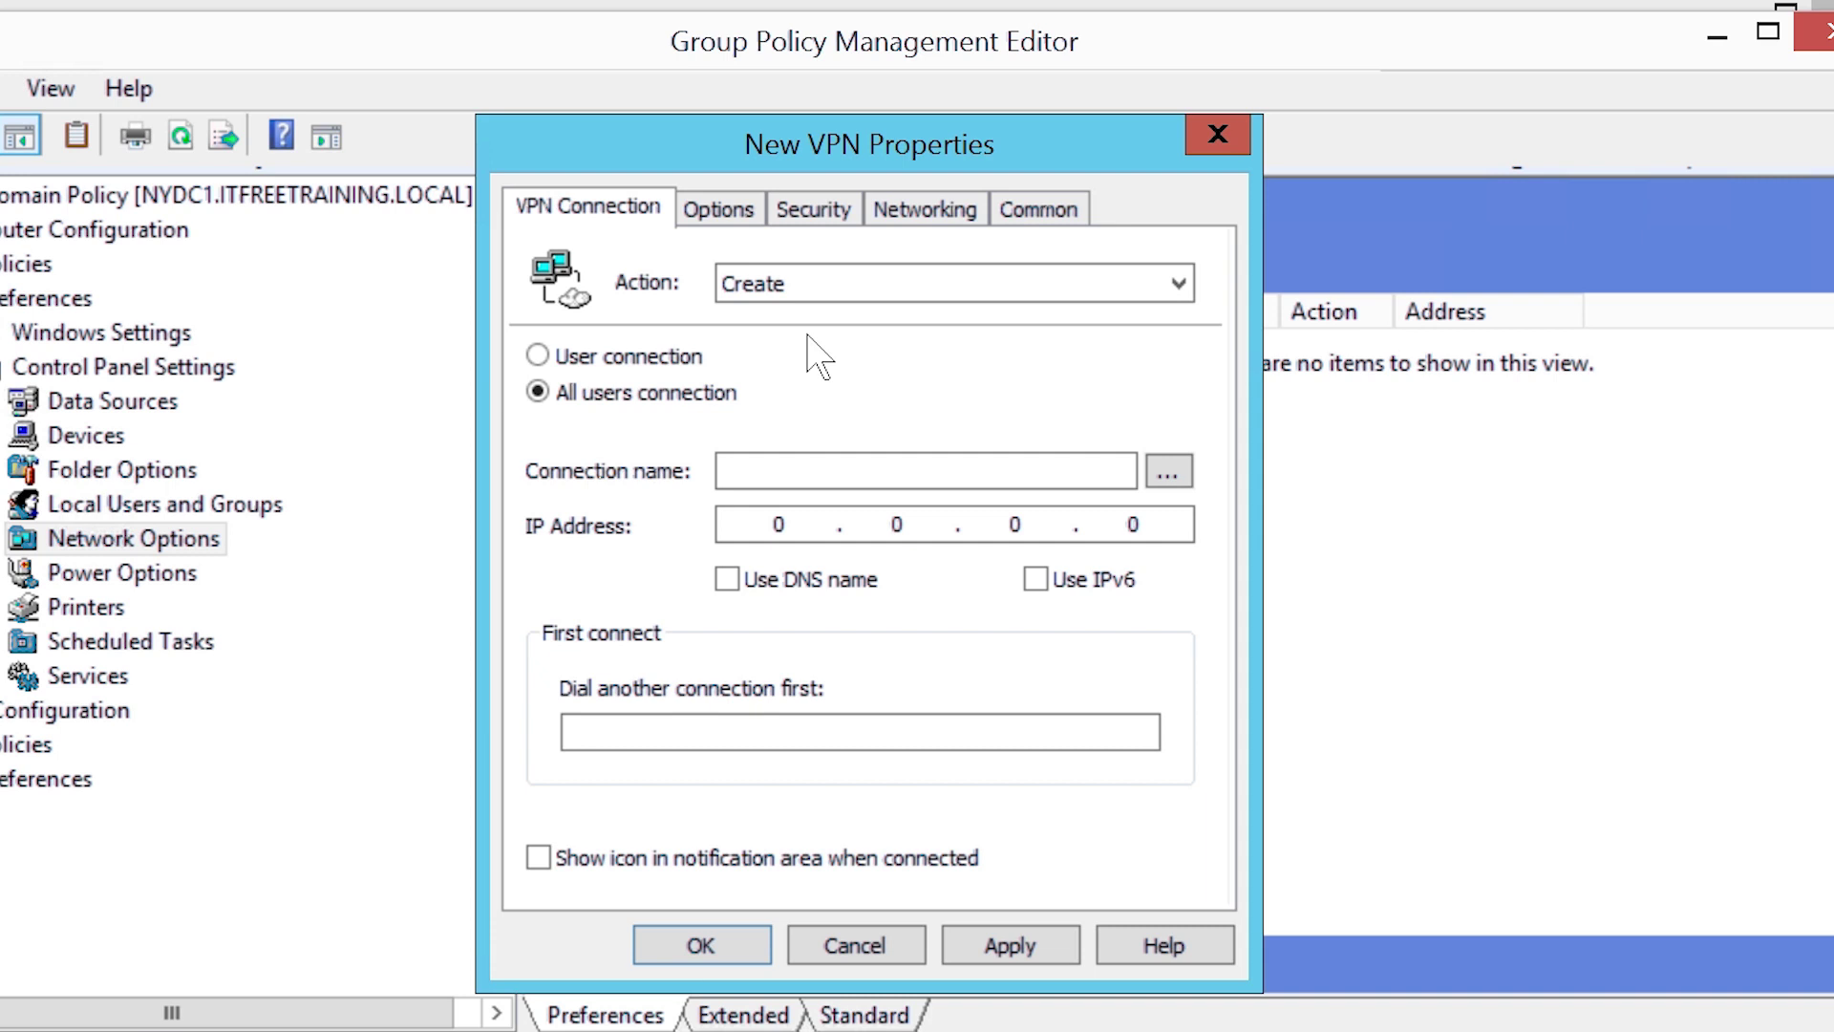
click(799, 473)
text(Company VPN)
click(777, 527)
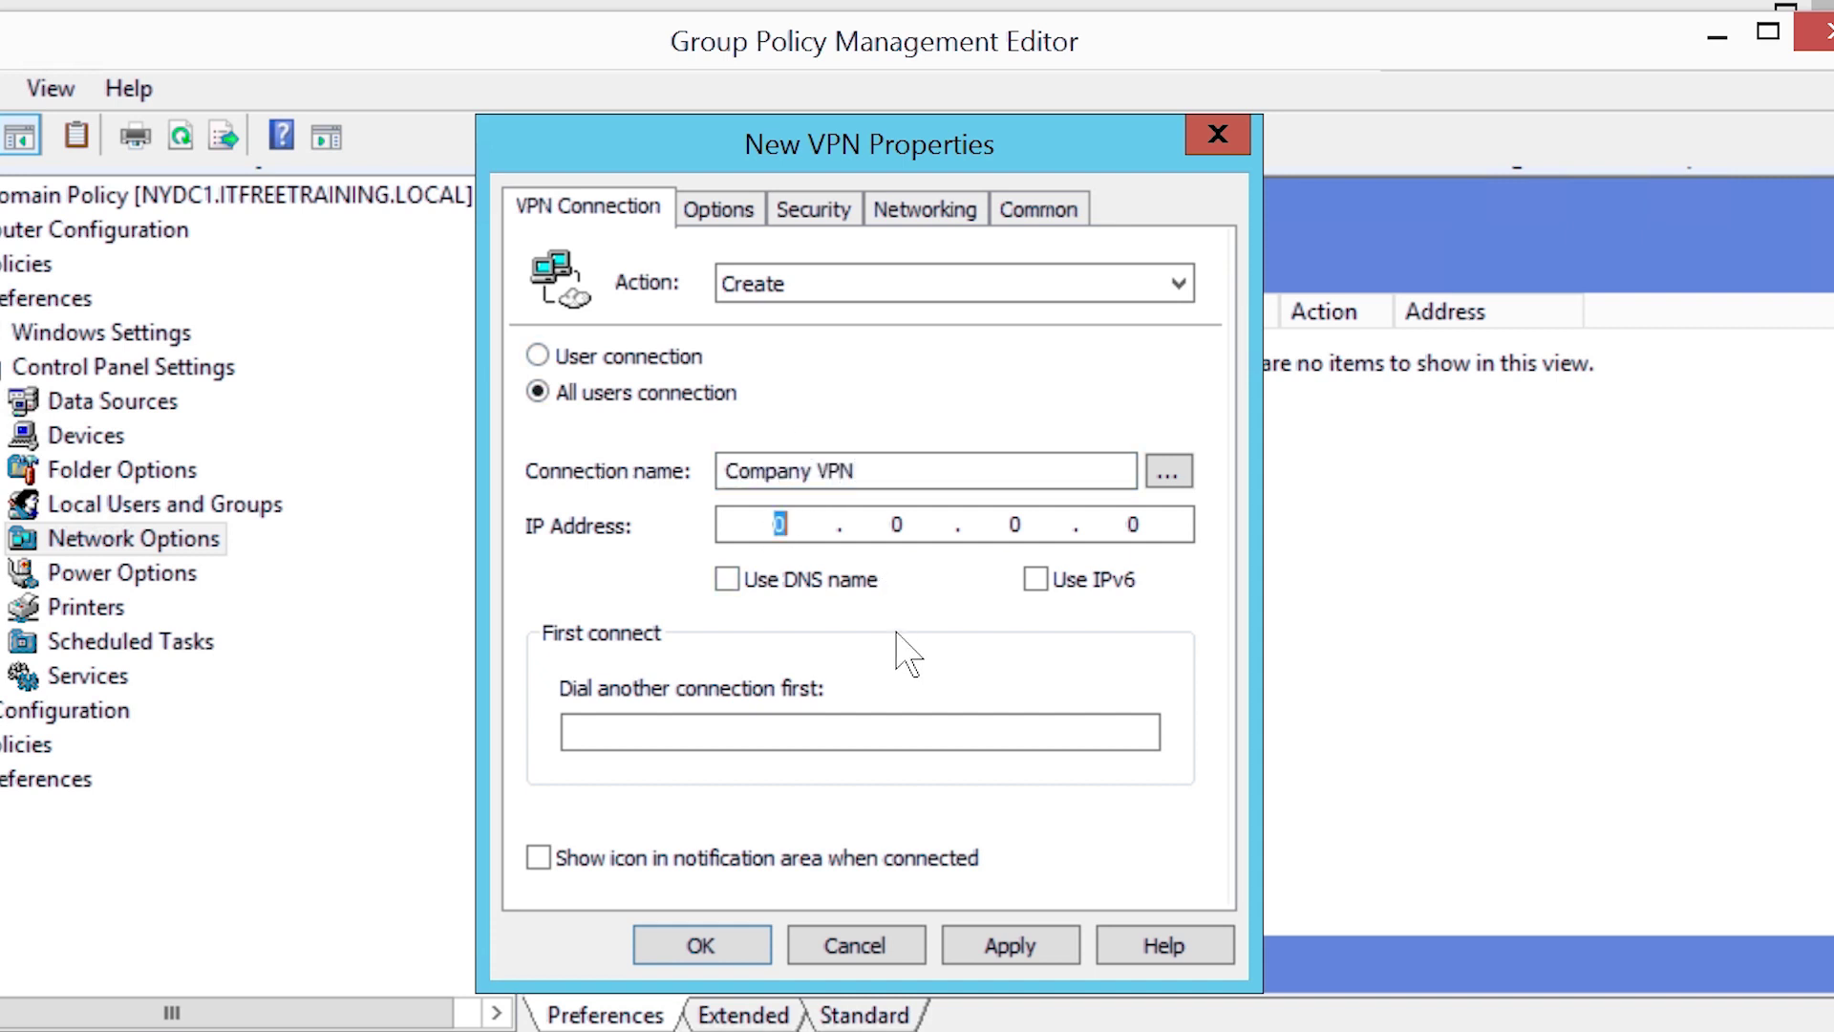
text(192.168.2.2)
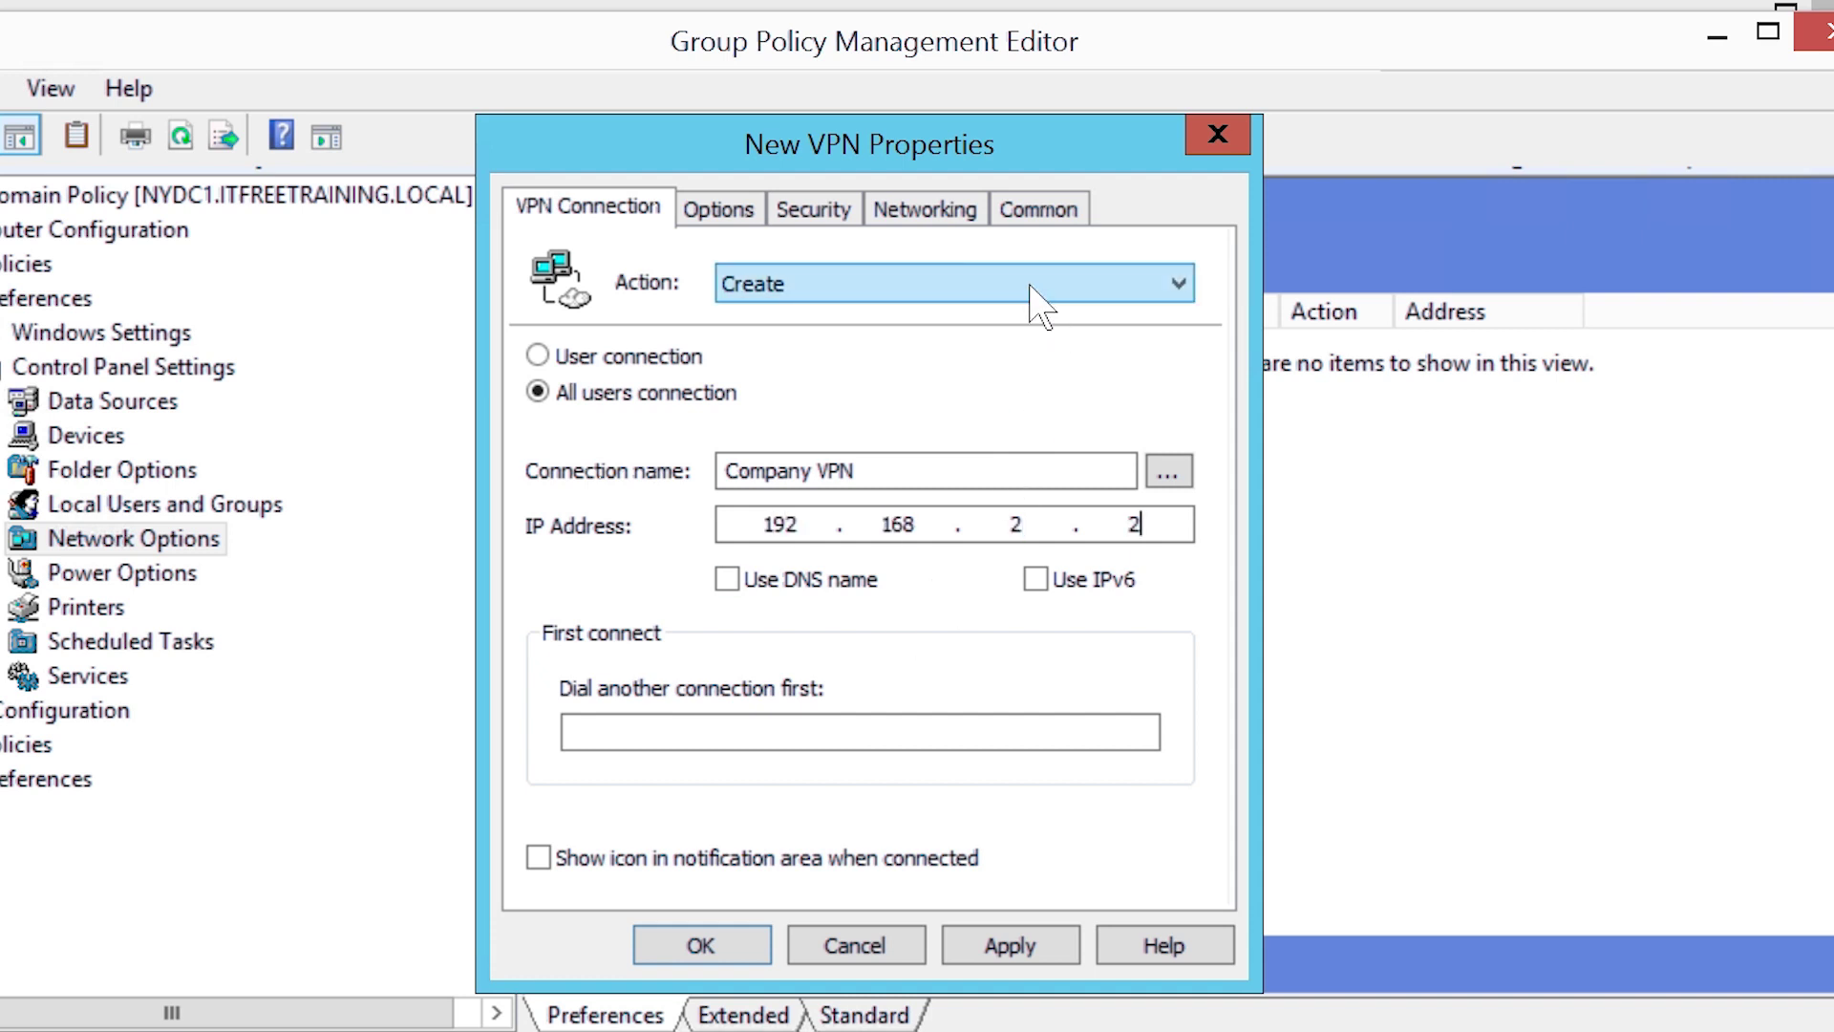
On the Company VPN preference's Common options, enable Item-level targeting
click(1030, 220)
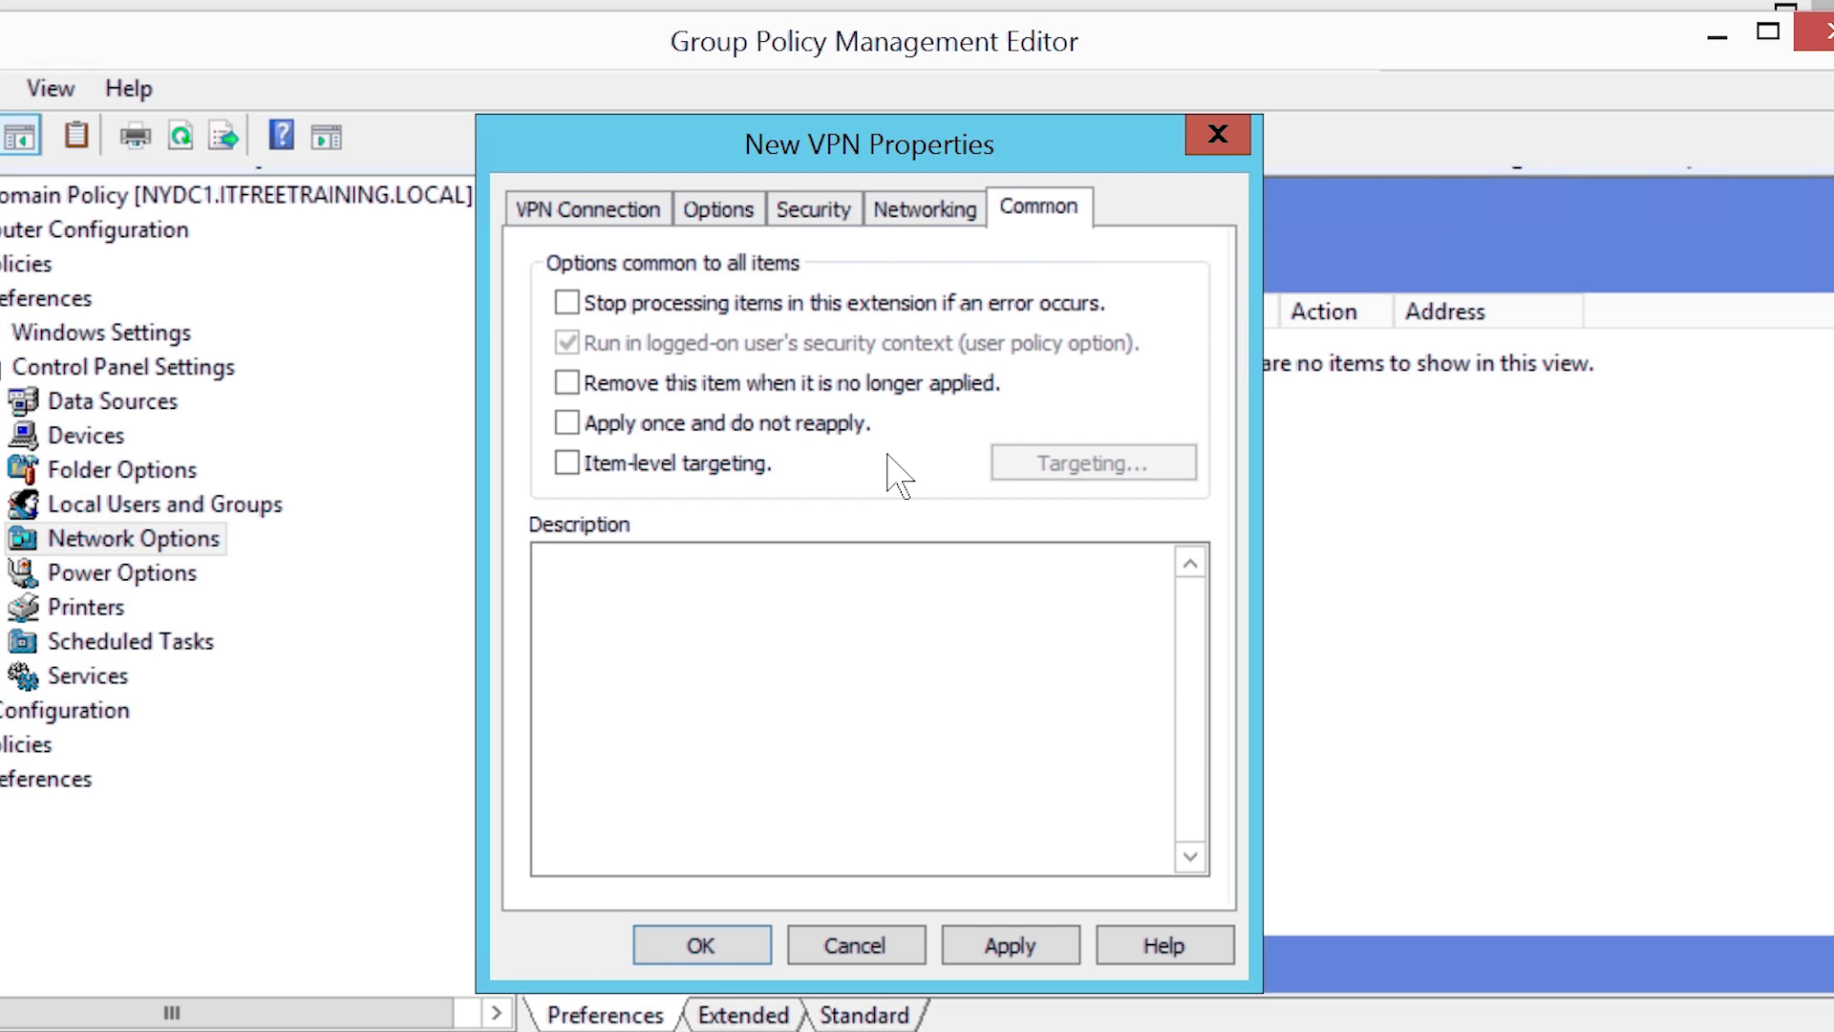
click(594, 476)
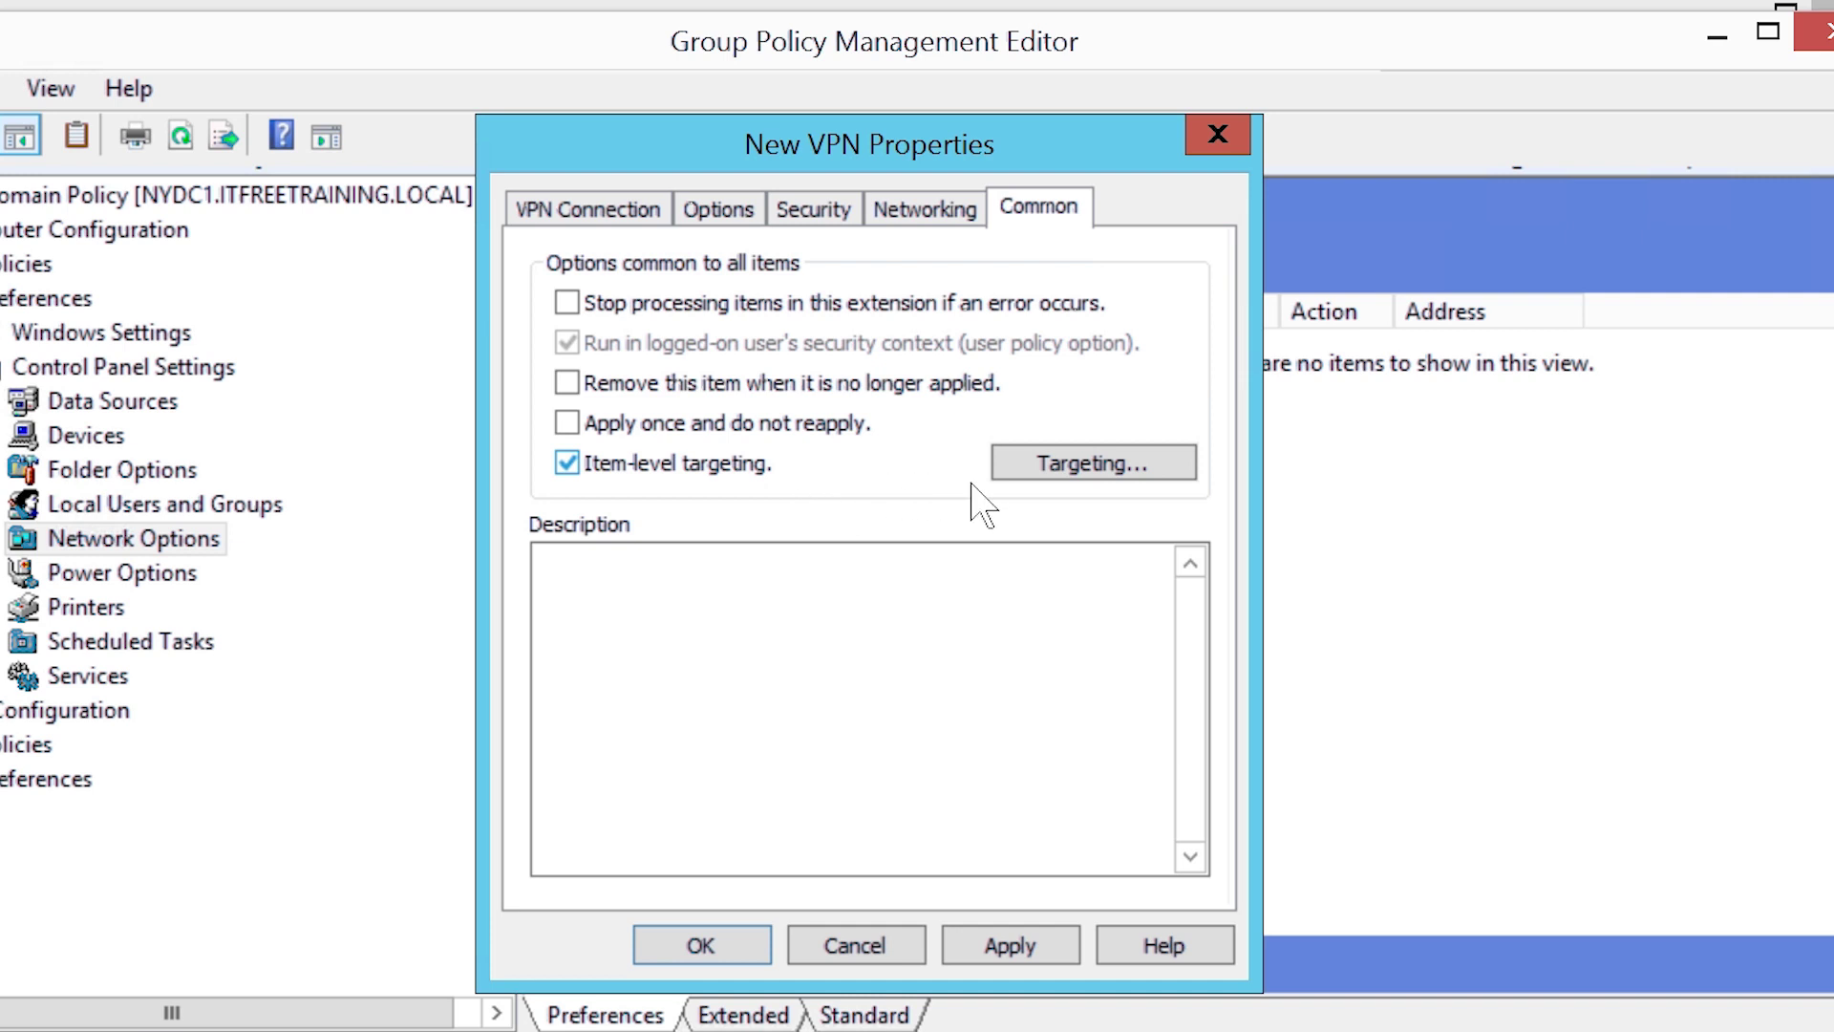
Open the Company VPN Targeting Editor and show the New Item list of condition types
click(1187, 477)
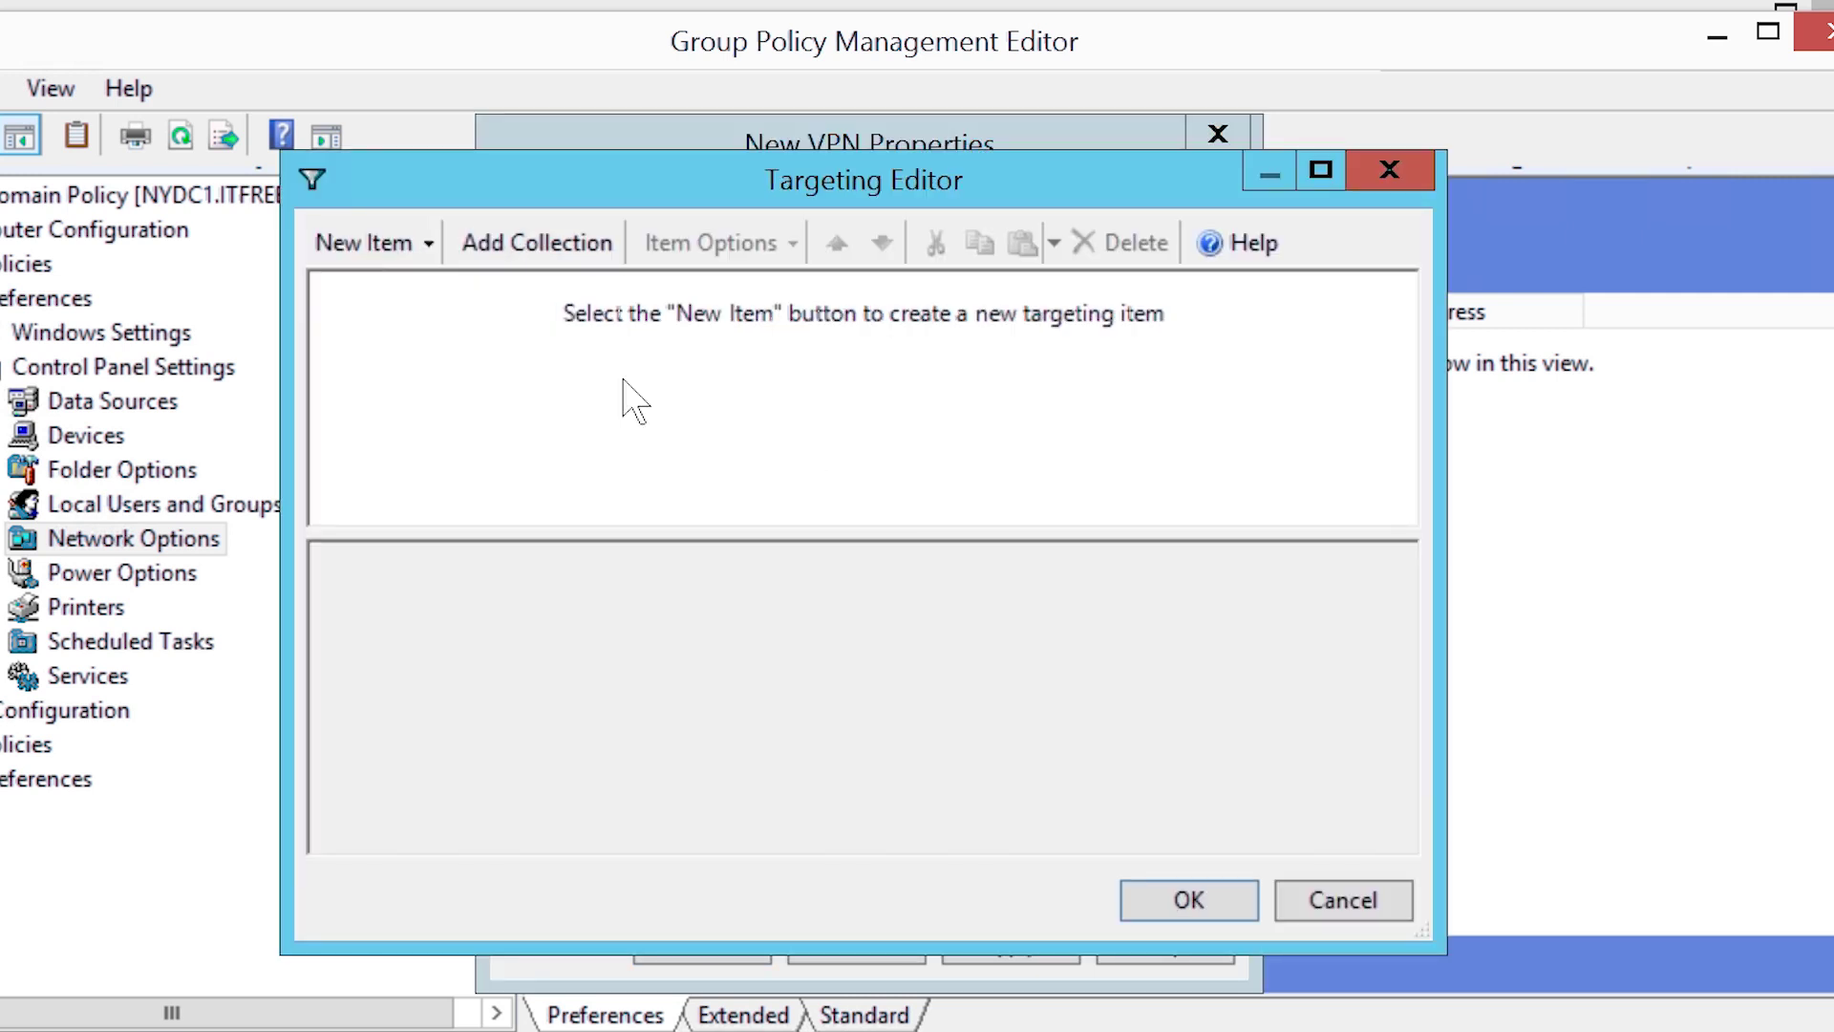
click(428, 244)
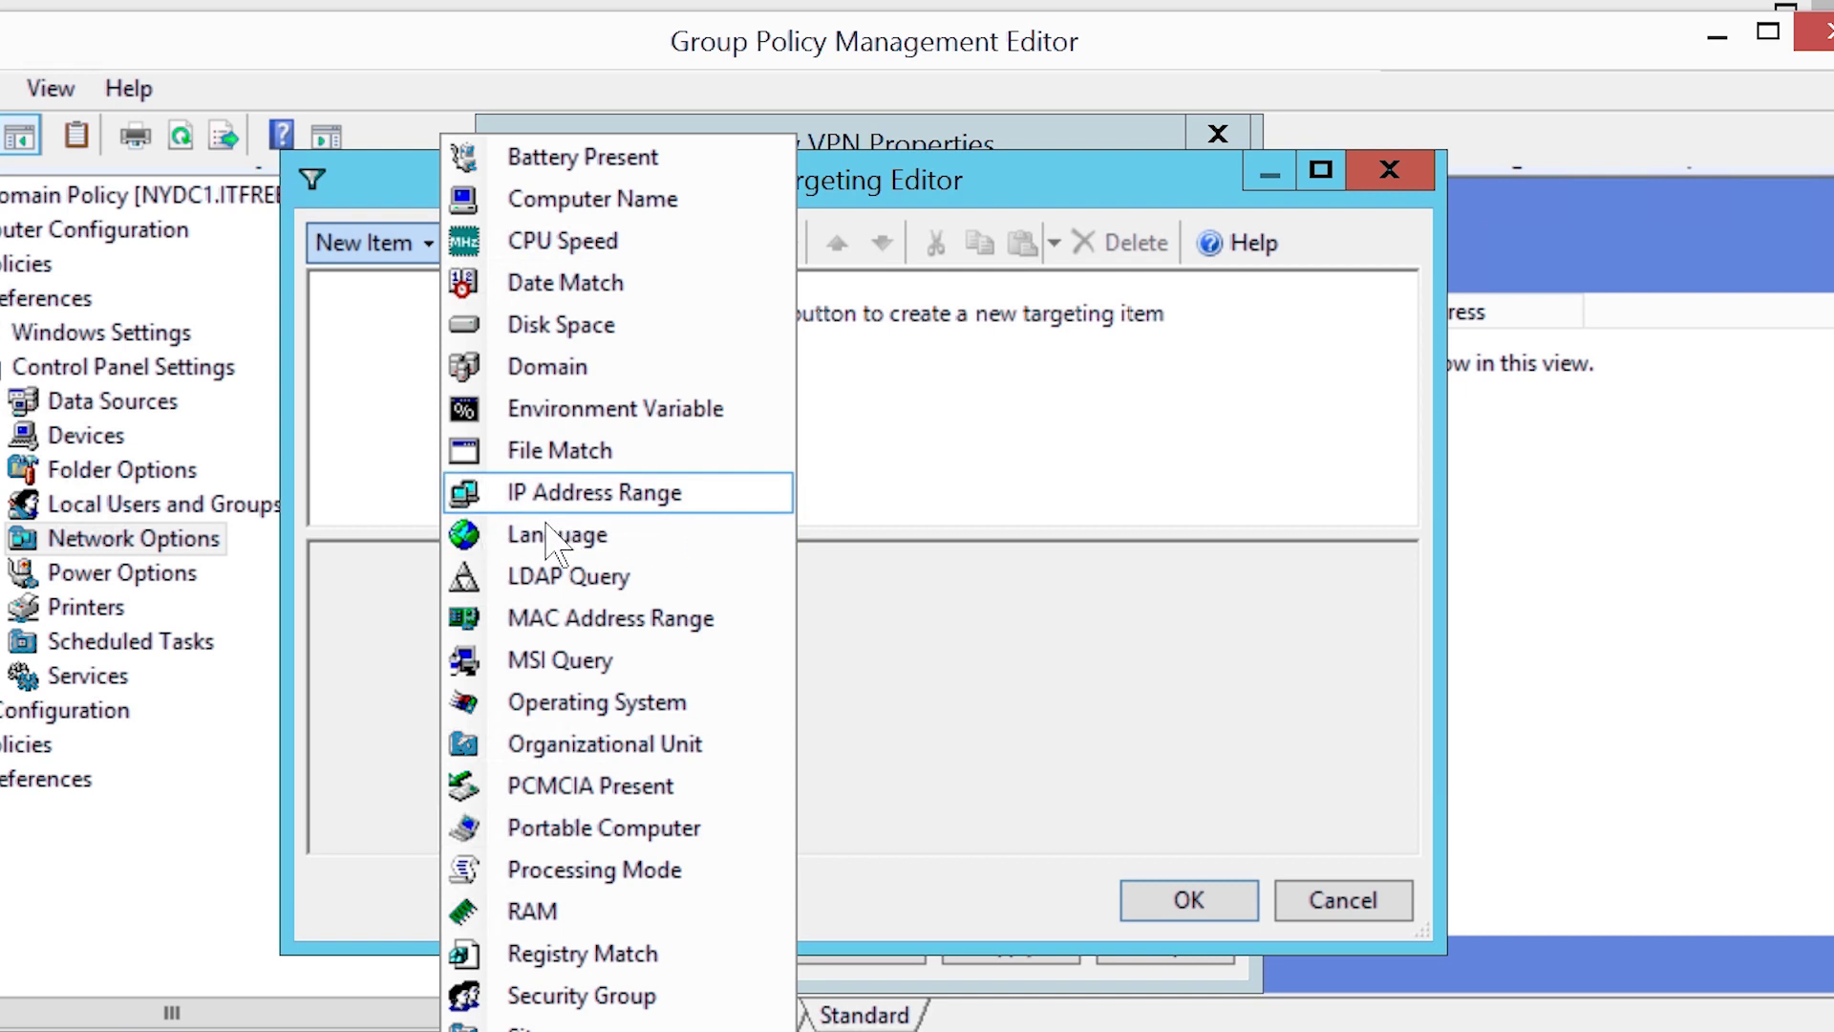
Add an IP Address Range condition spanning 192.168.6.0 to 192.168.6.254
click(510, 522)
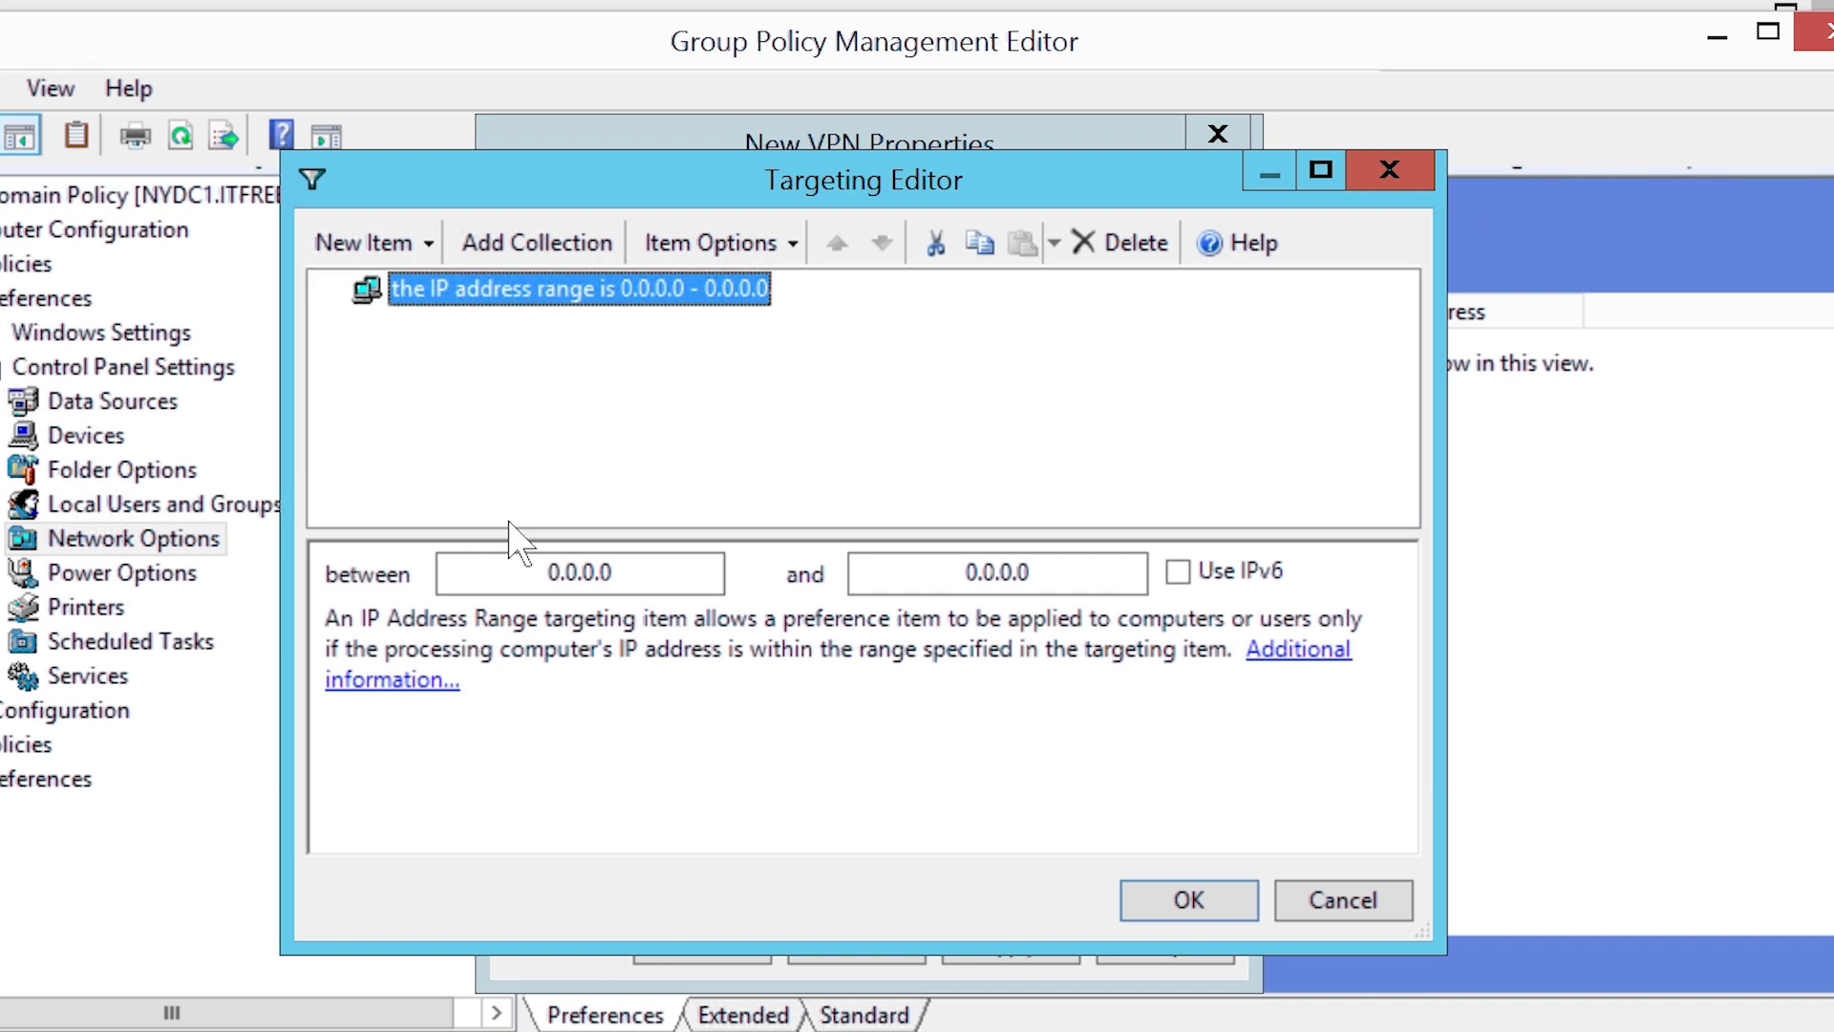
click(642, 584)
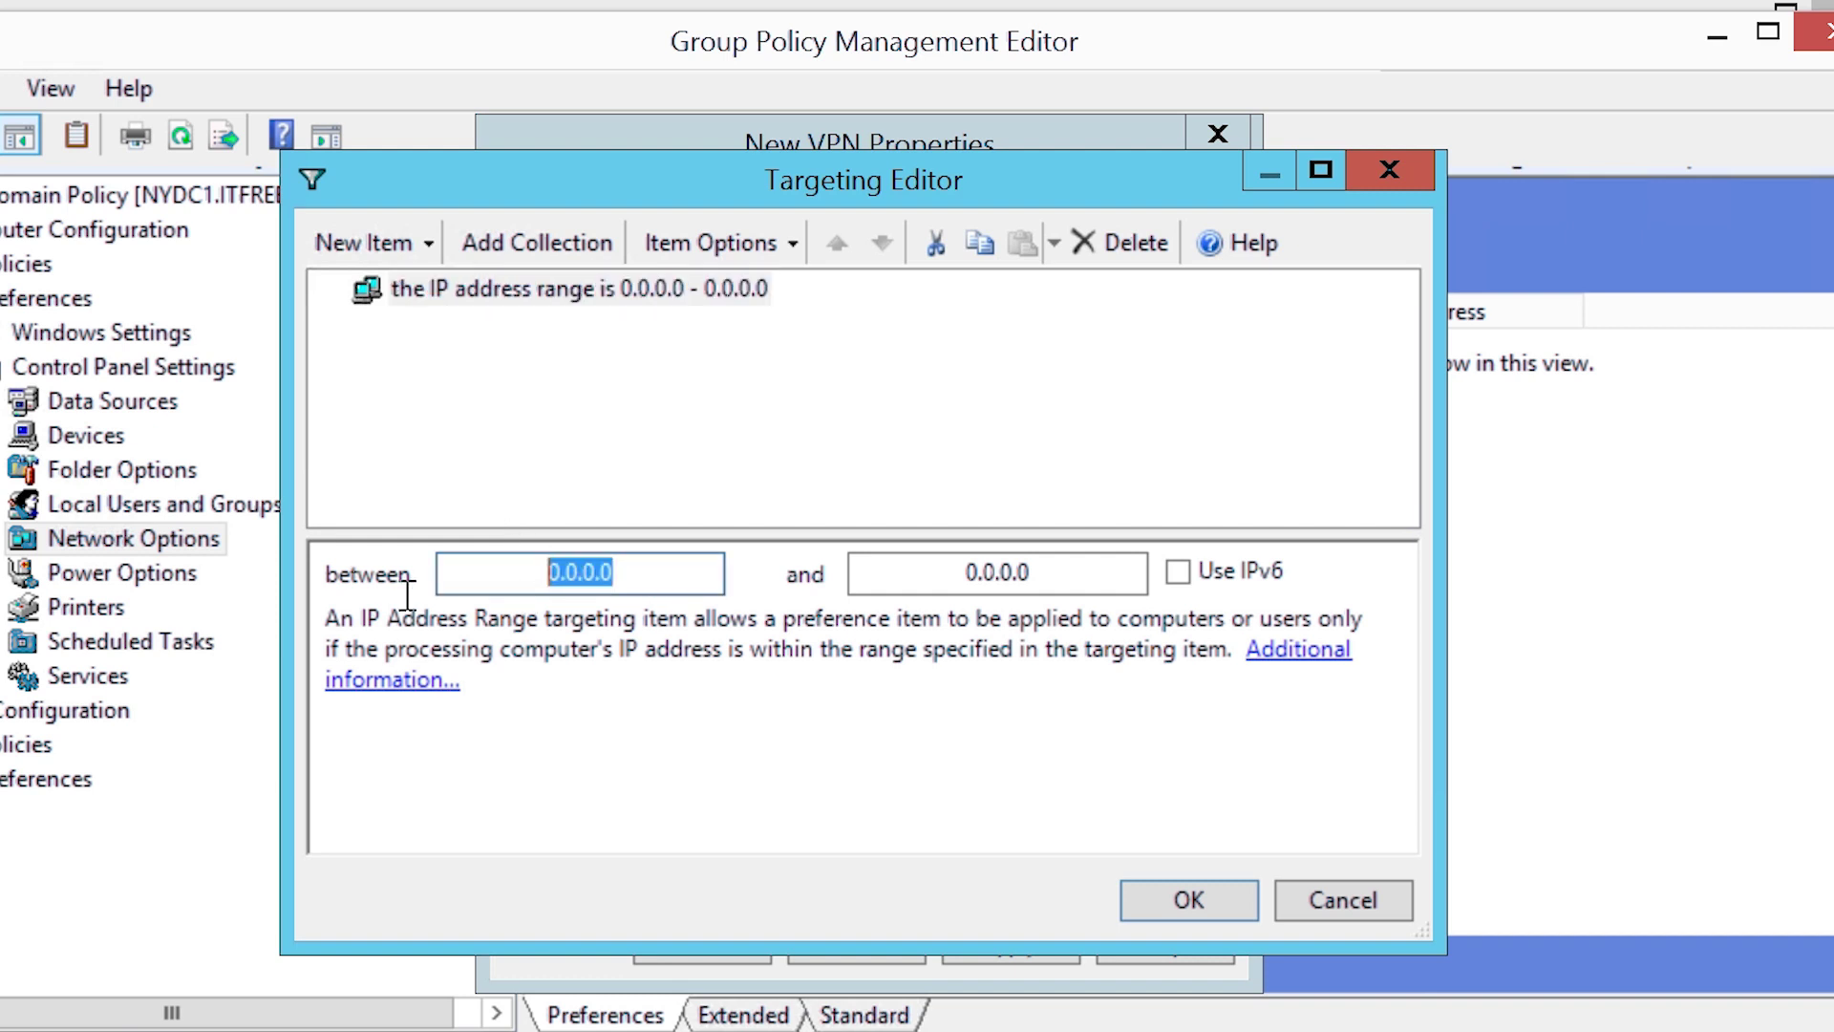
text(192.168.6.0)
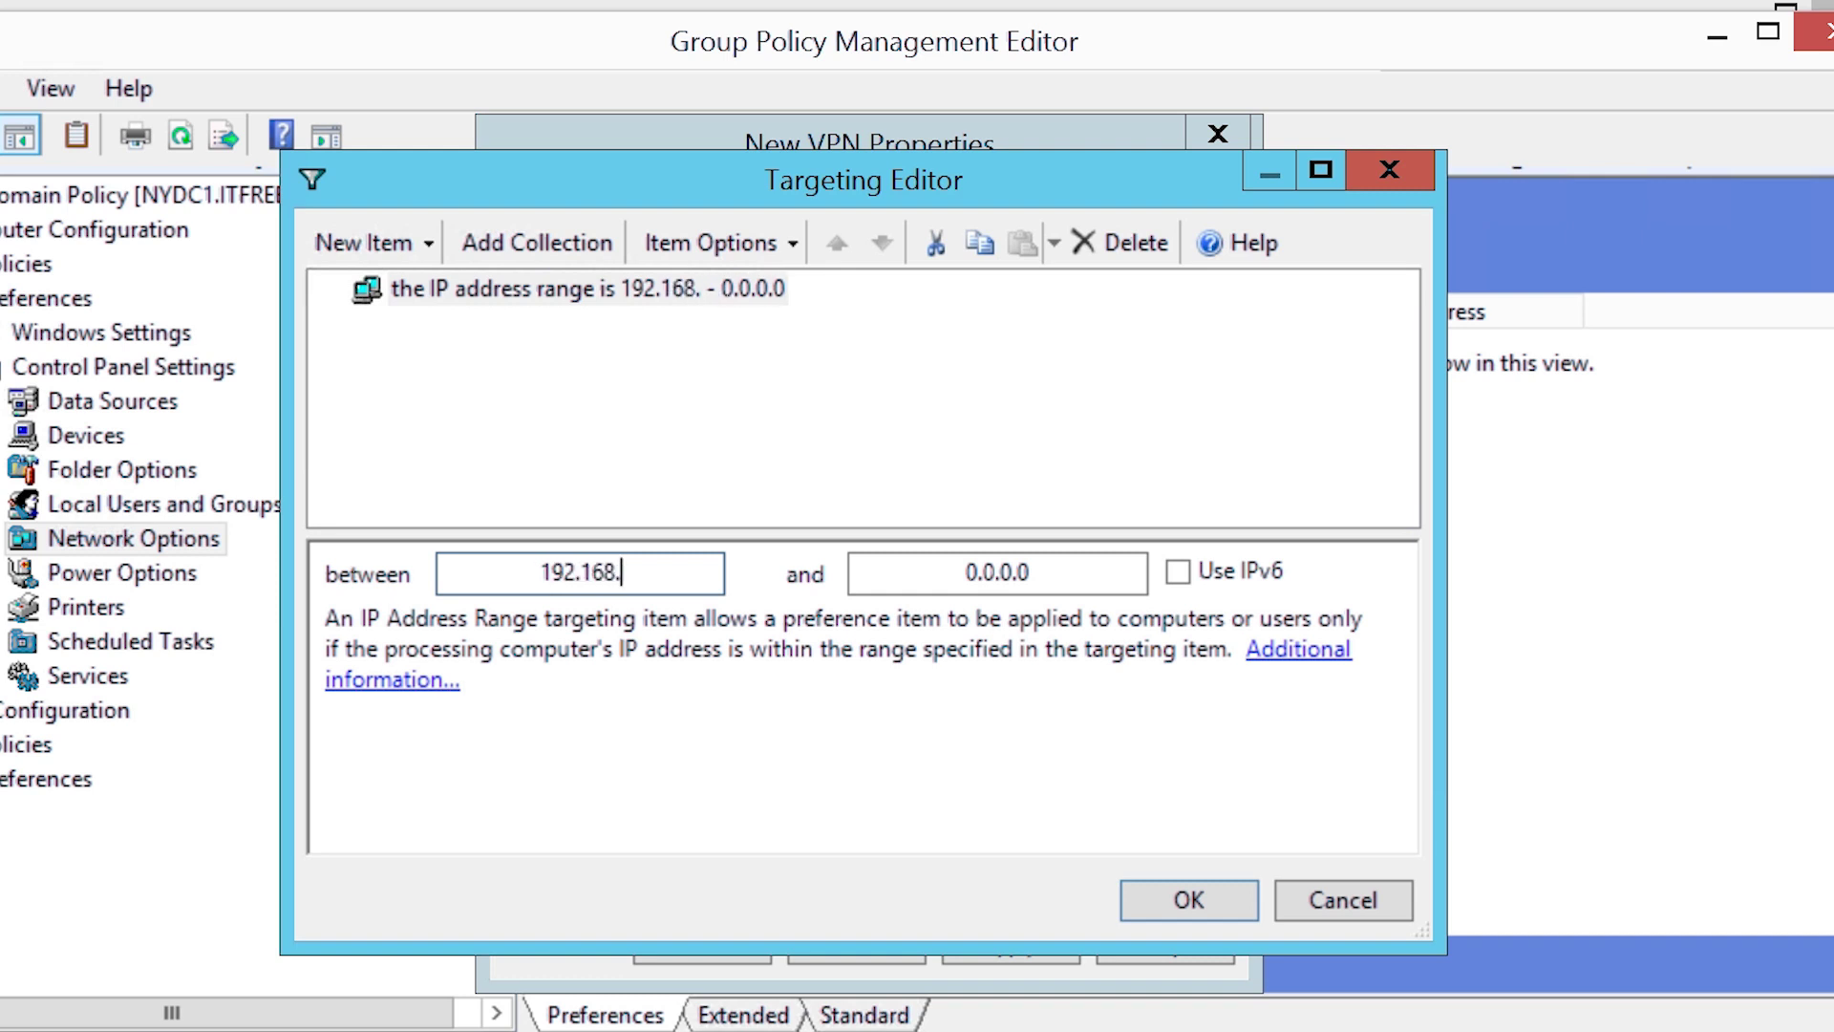
click(859, 578)
text(192.168.6.254)
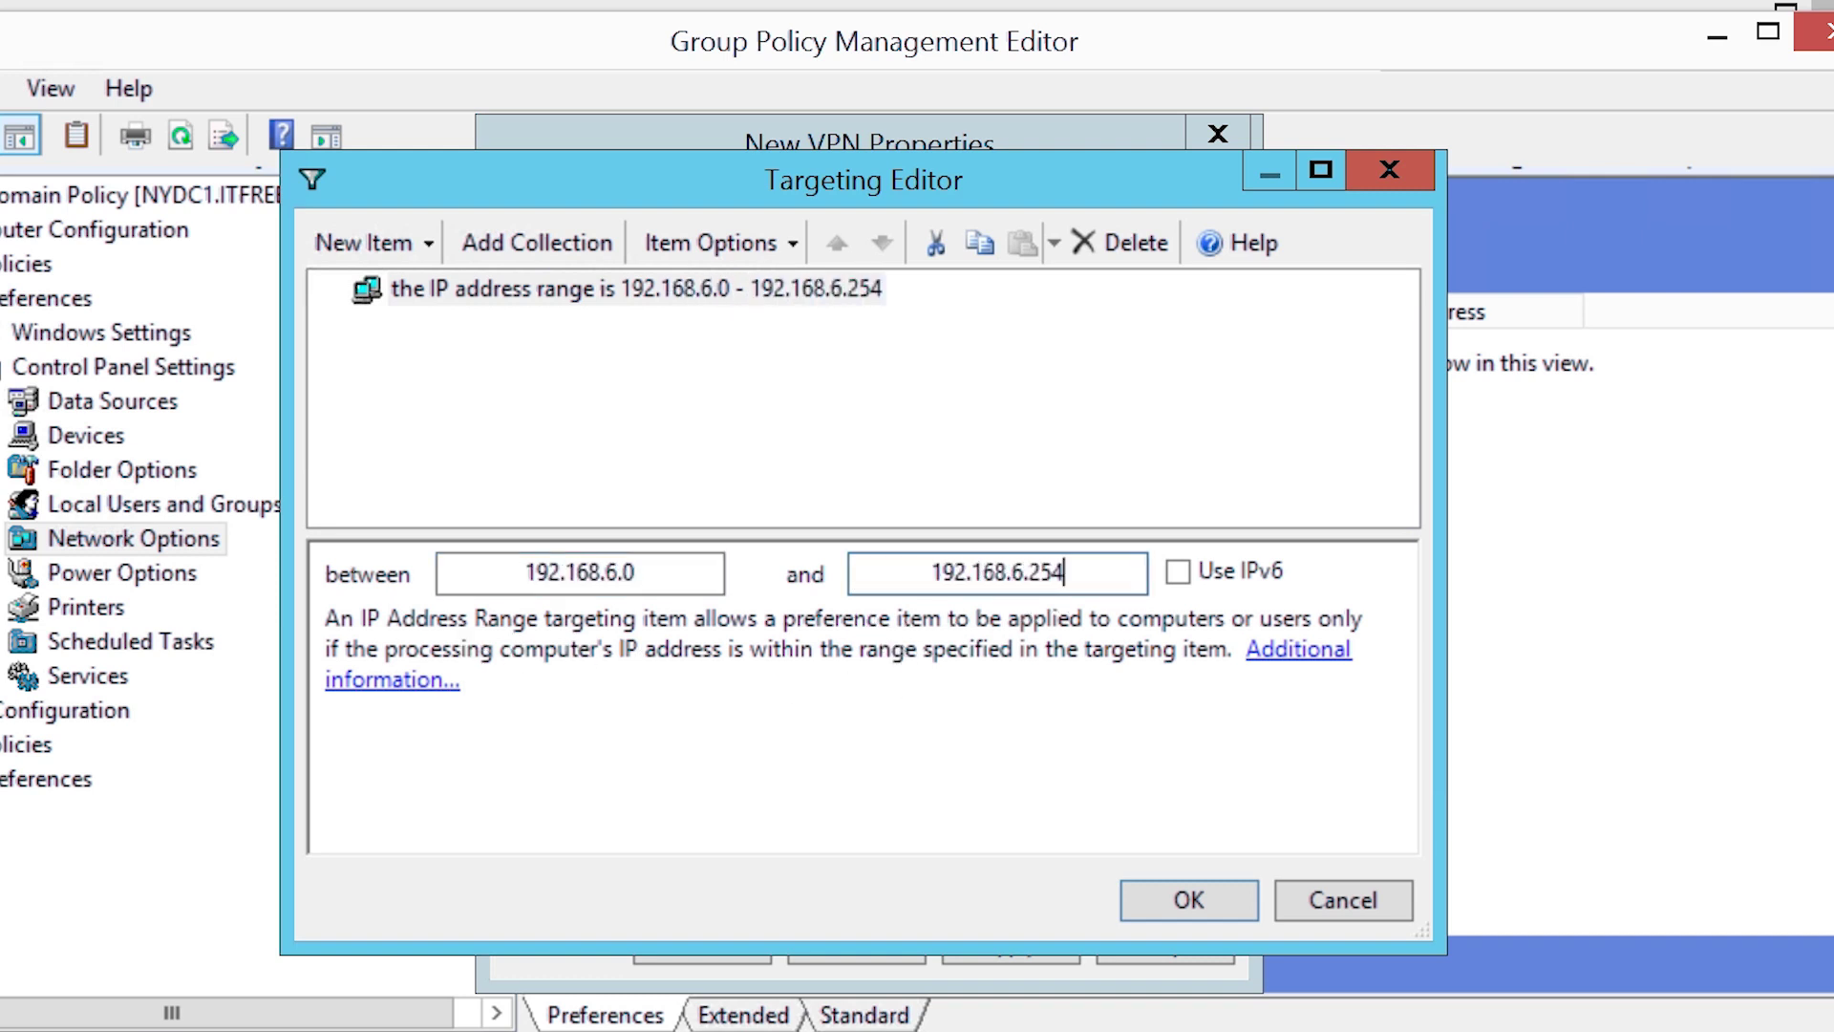